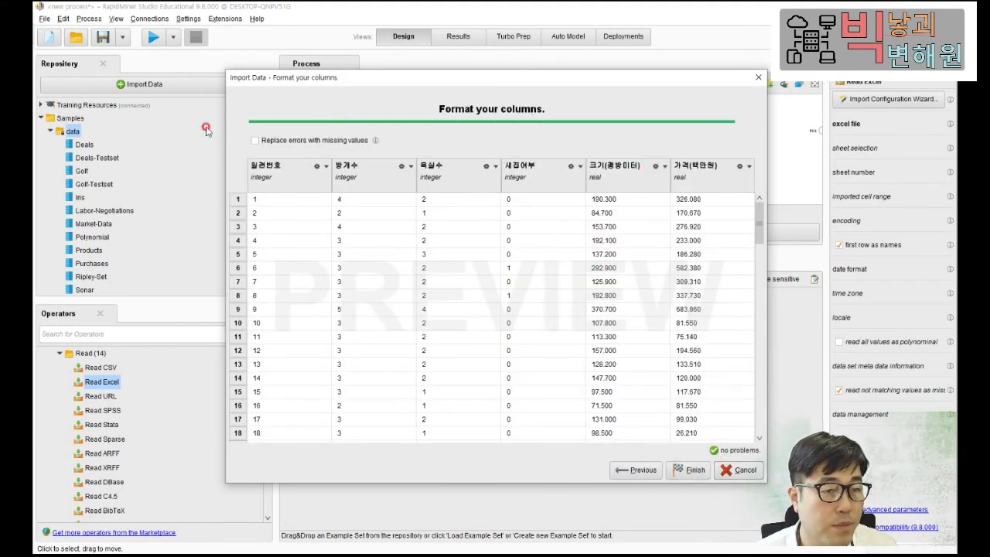
Step: Finish the Excel import, connect the Read Excel output to the process result port and run the process
left_click(688, 470)
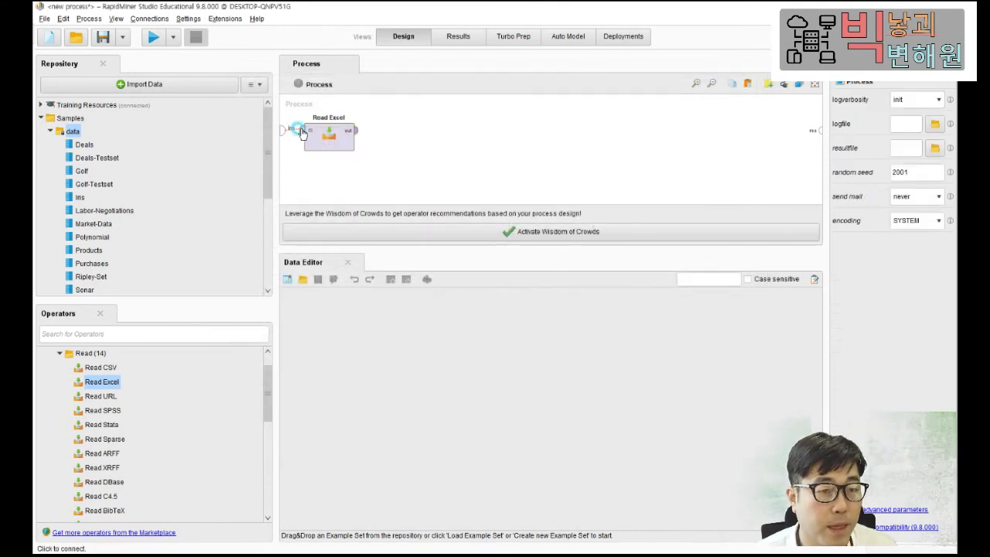
left_click(354, 129)
left_click(820, 130)
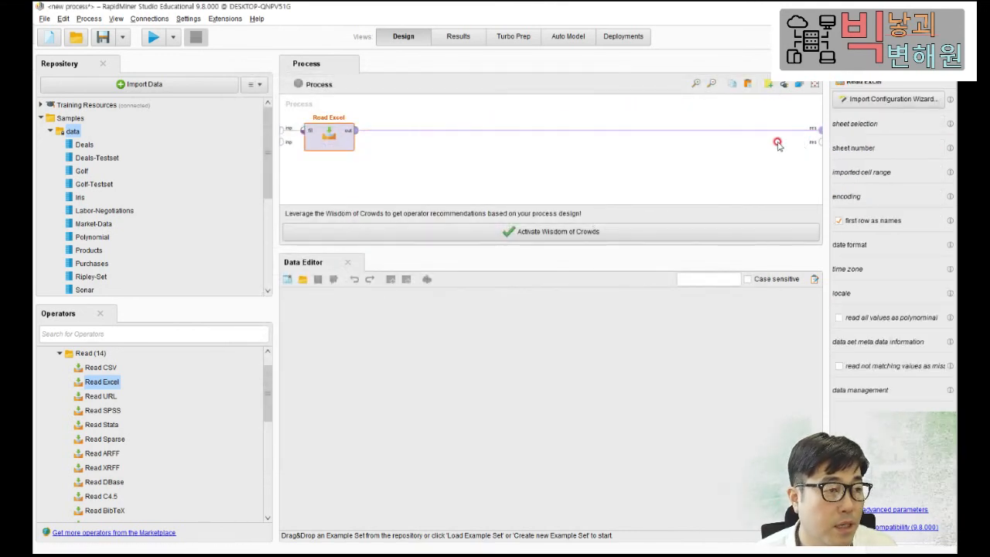
left_click(155, 39)
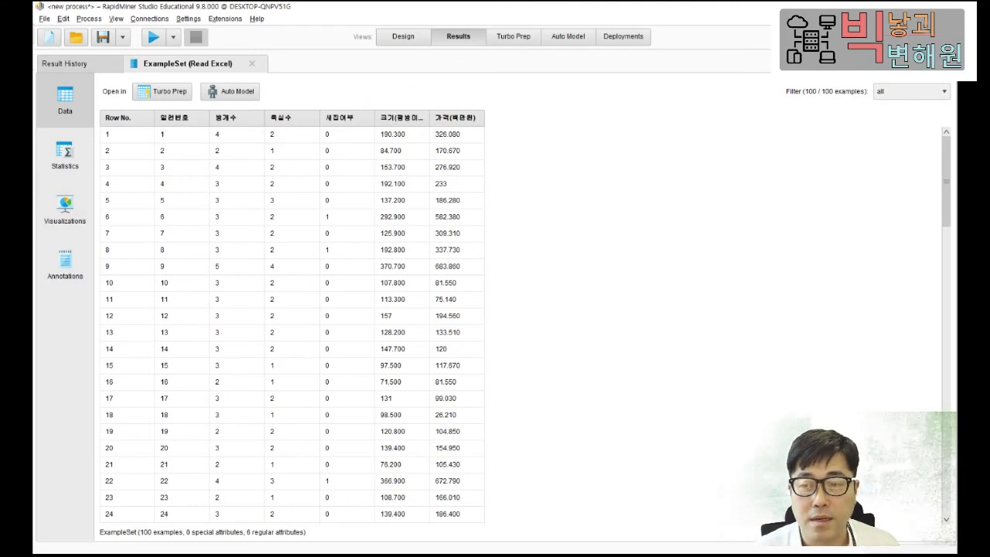
left_click(454, 120)
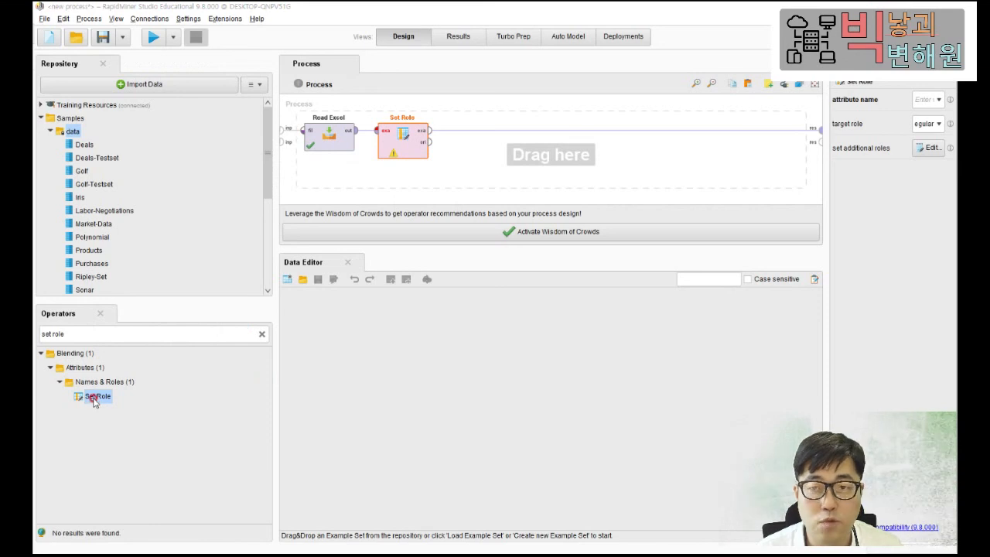
Step: Connect the Set Role operator between Read Excel and the process result port, and review its warning
left_click(75, 335)
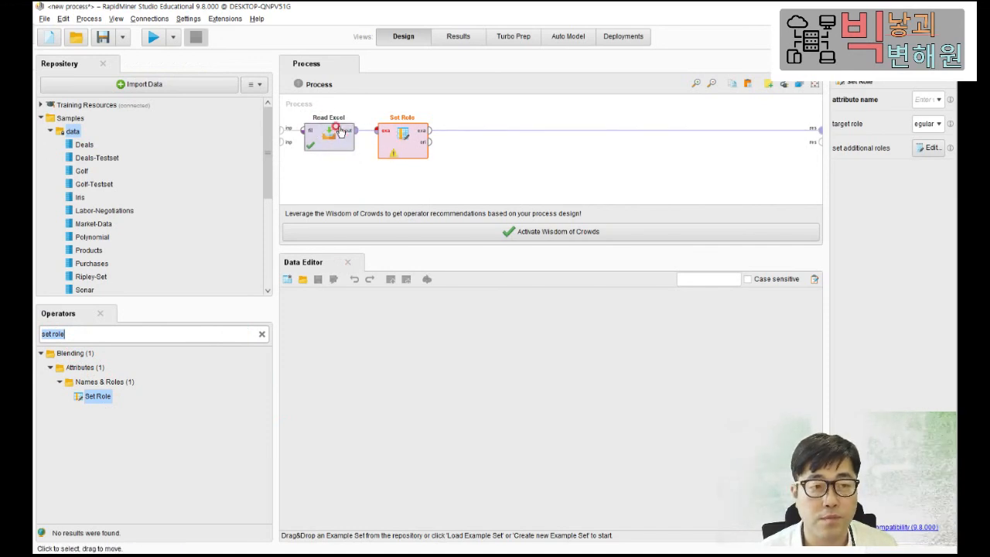
left_click(397, 149)
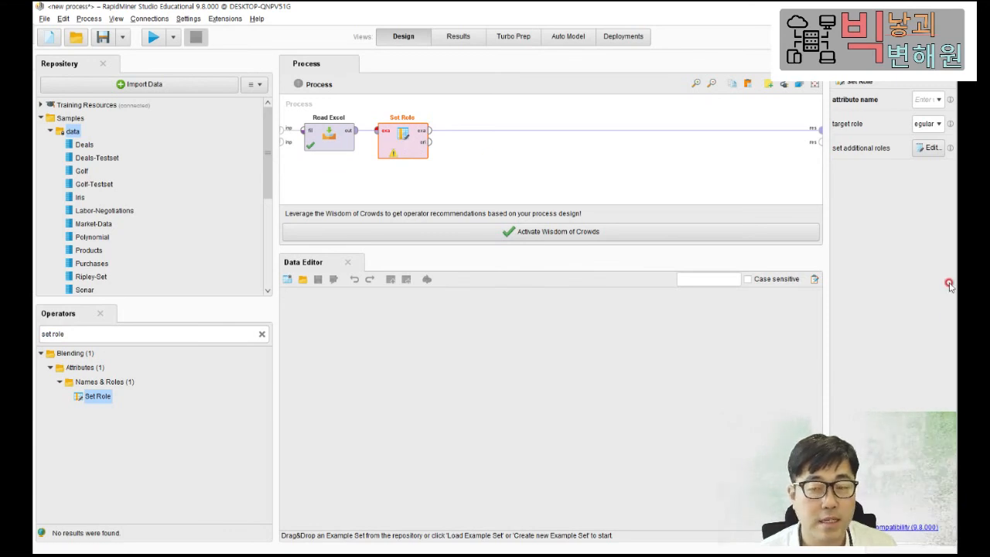
left_click_drag(824, 198, 722, 201)
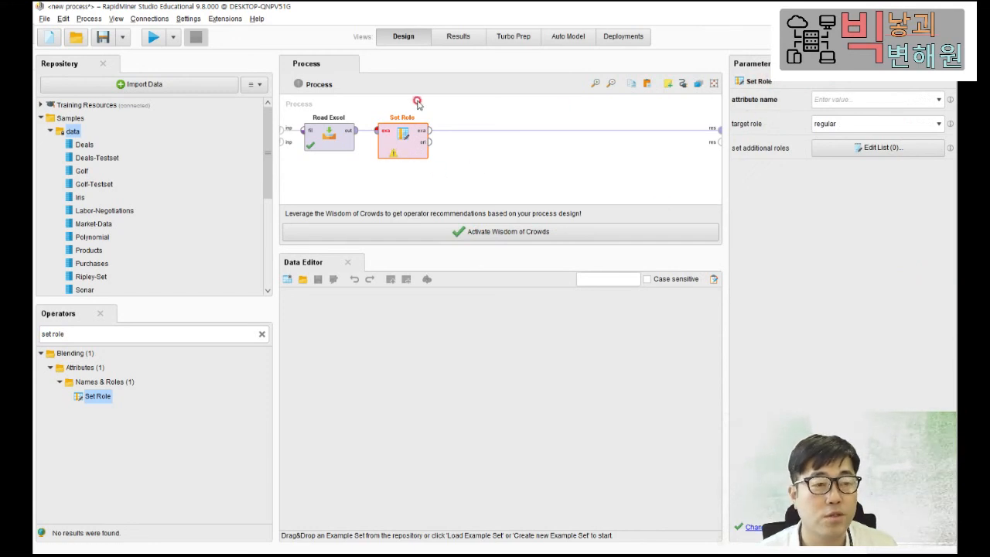
left_click(849, 99)
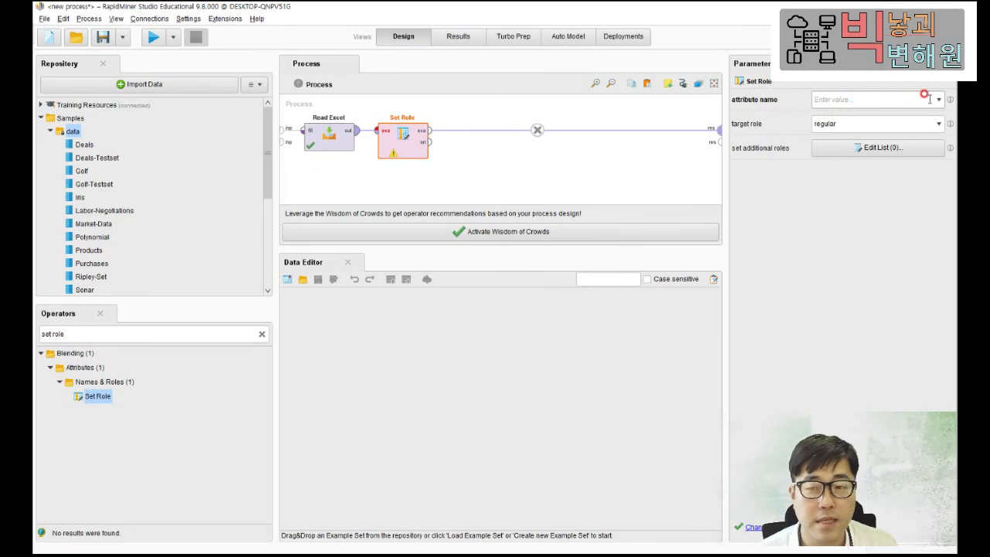
left_click(938, 101)
left_click(937, 102)
left_click(867, 124)
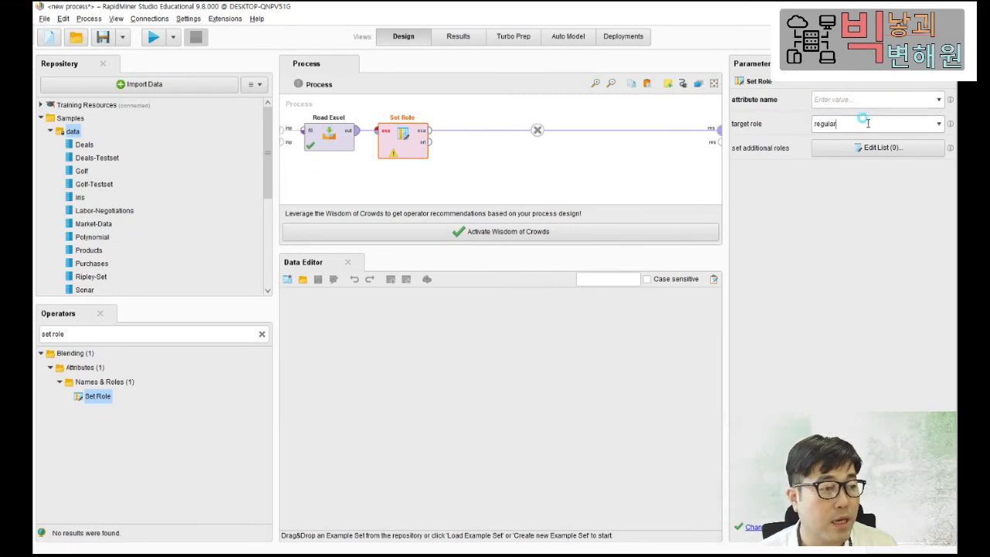
left_click(394, 157)
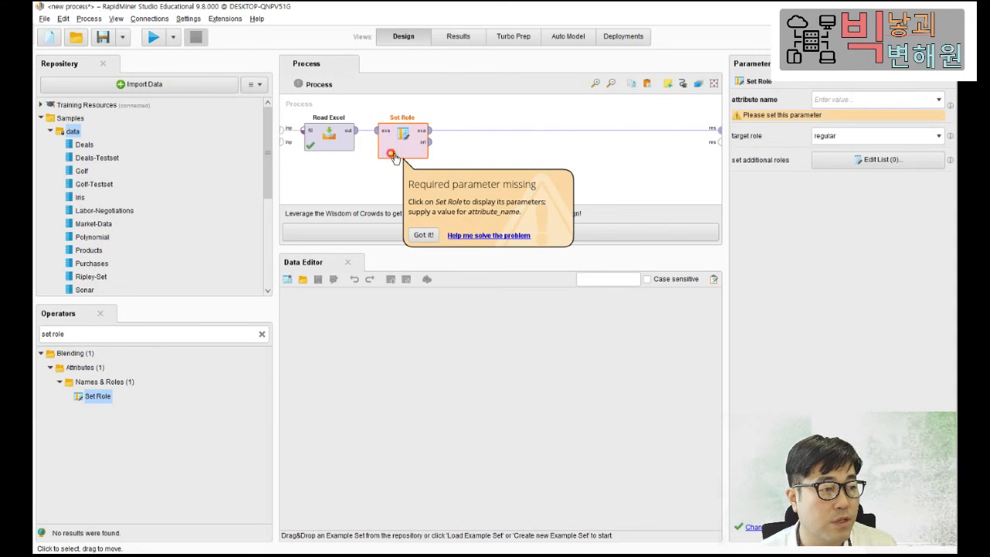
left_click(423, 234)
Step: In Set Role, choose 가격(백만원) as the attribute name and label as its target role
left_click(942, 100)
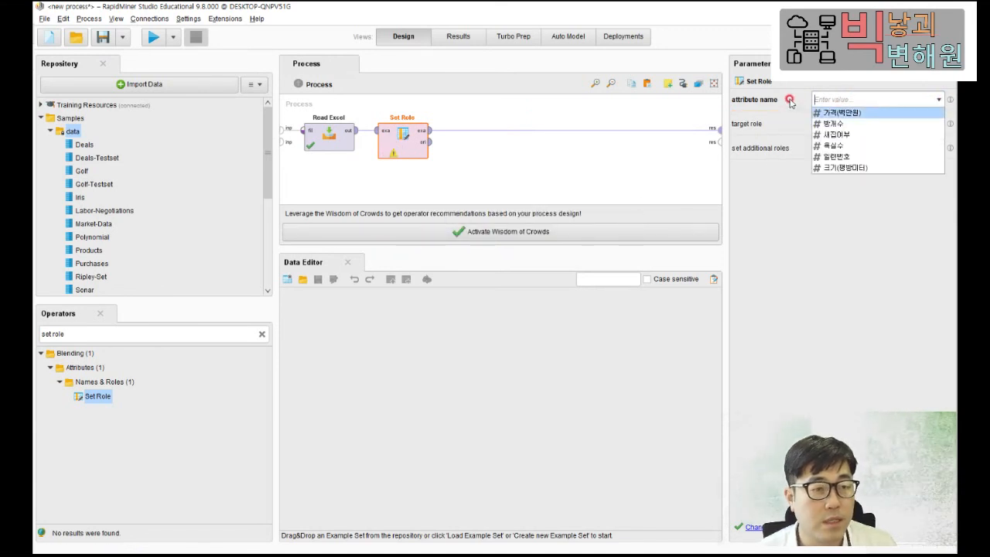
left_click(845, 115)
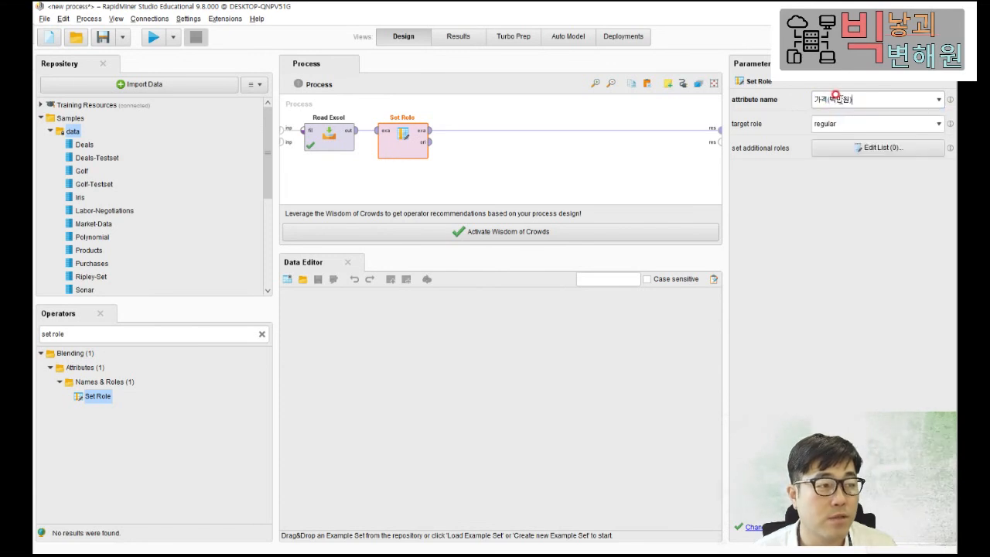
left_click(939, 125)
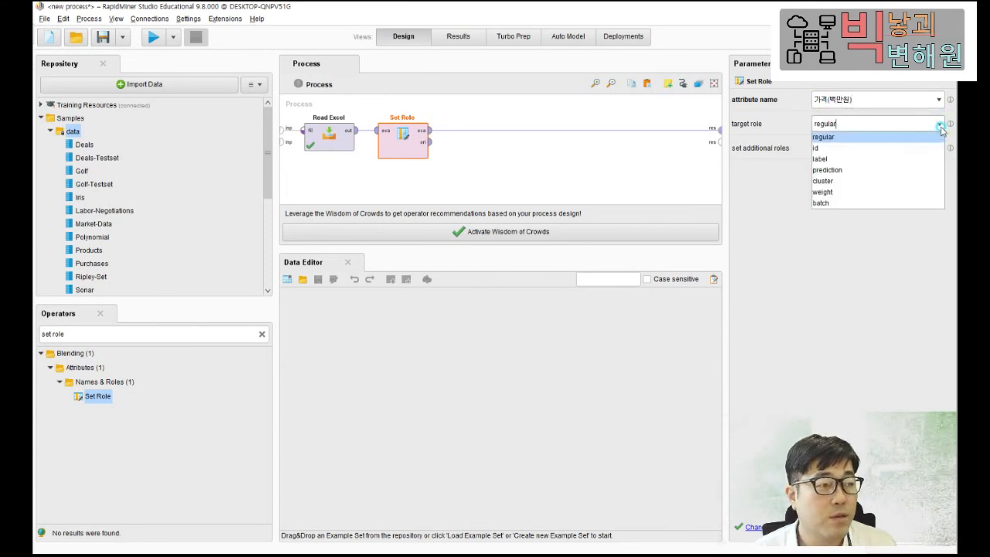
left_click(818, 122)
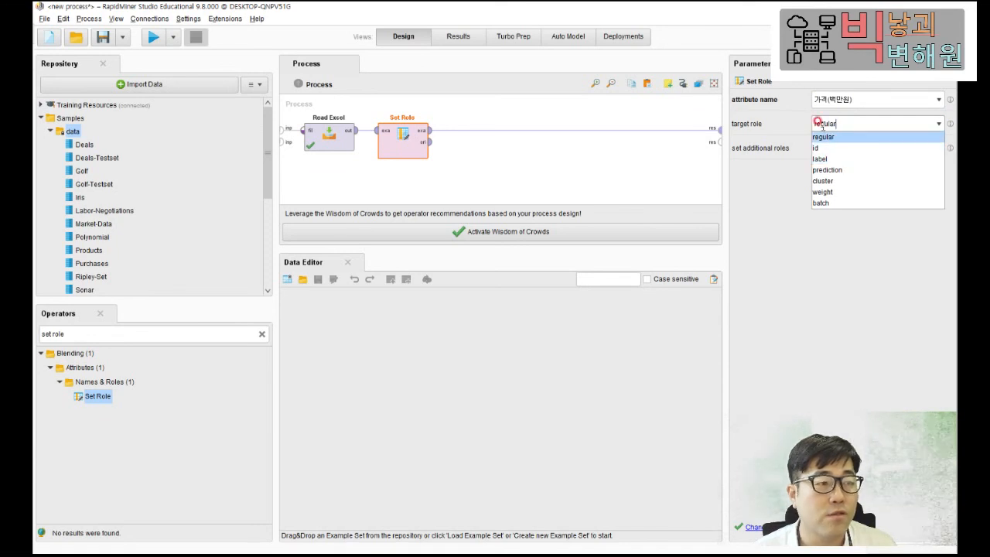
left_click(833, 159)
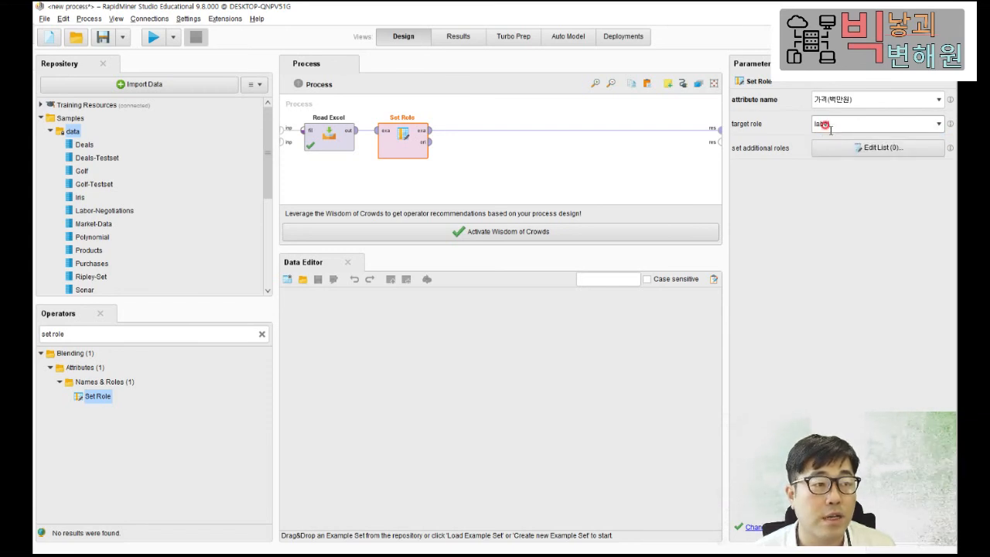
Step: In the additional roles list, assign the label role to 가격(백만원) in the first entry
left_click(846, 149)
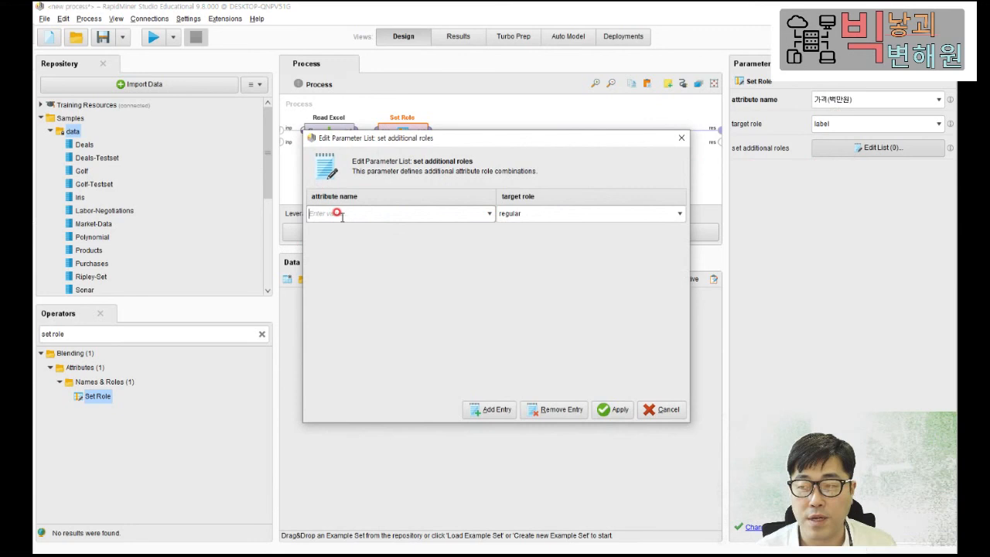
left_click(487, 213)
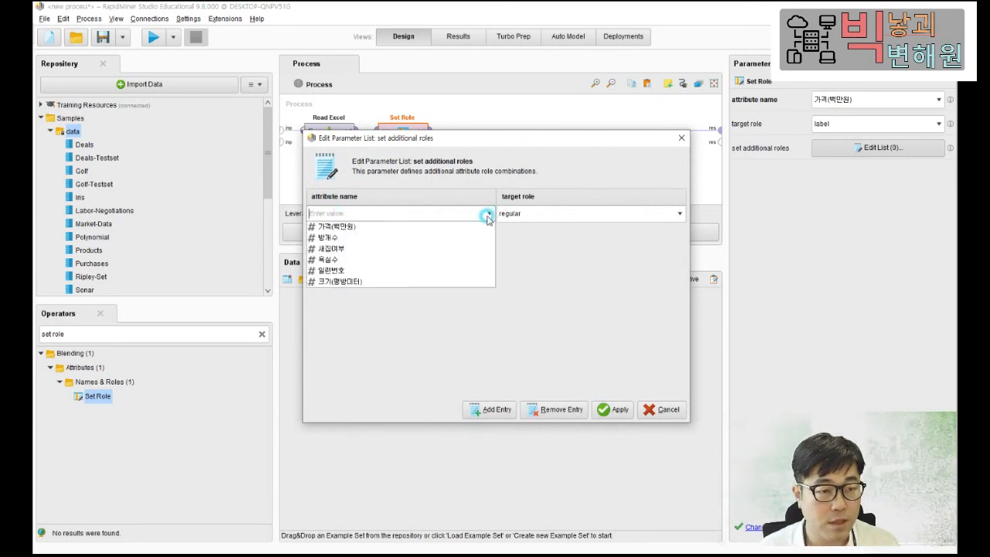
left_click(428, 225)
left_click(669, 213)
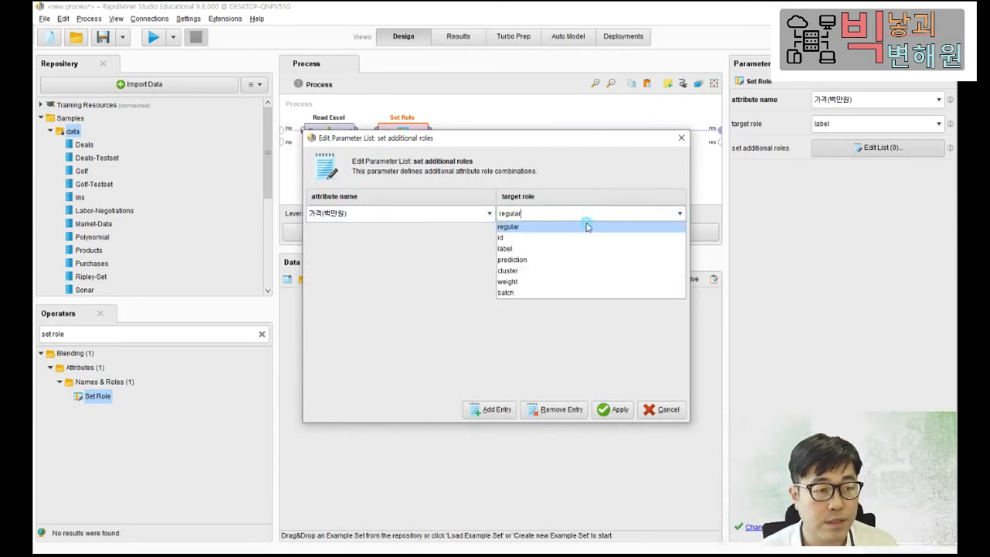
left_click(513, 249)
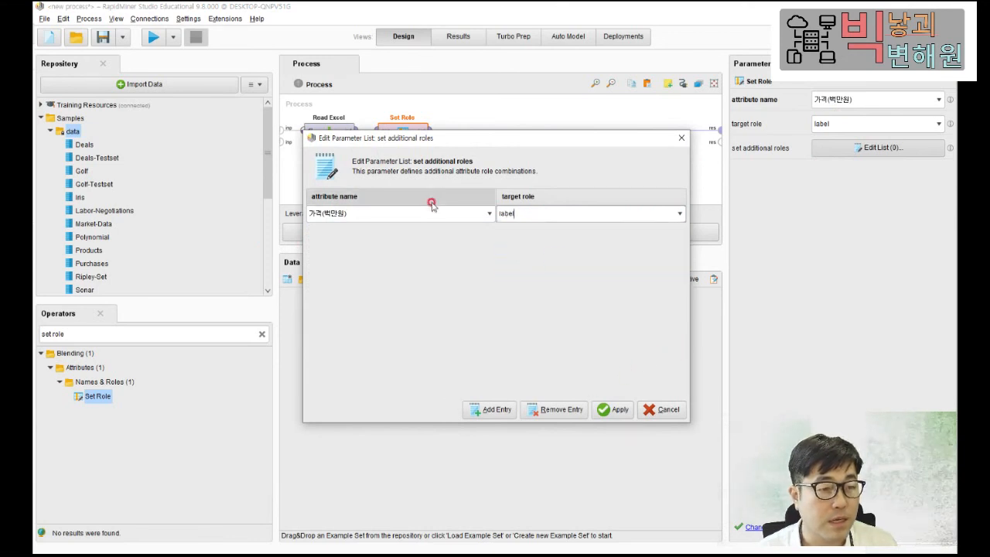
left_click_drag(546, 141, 565, 183)
Step: Add four more entries to the additional roles list
left_click(508, 452)
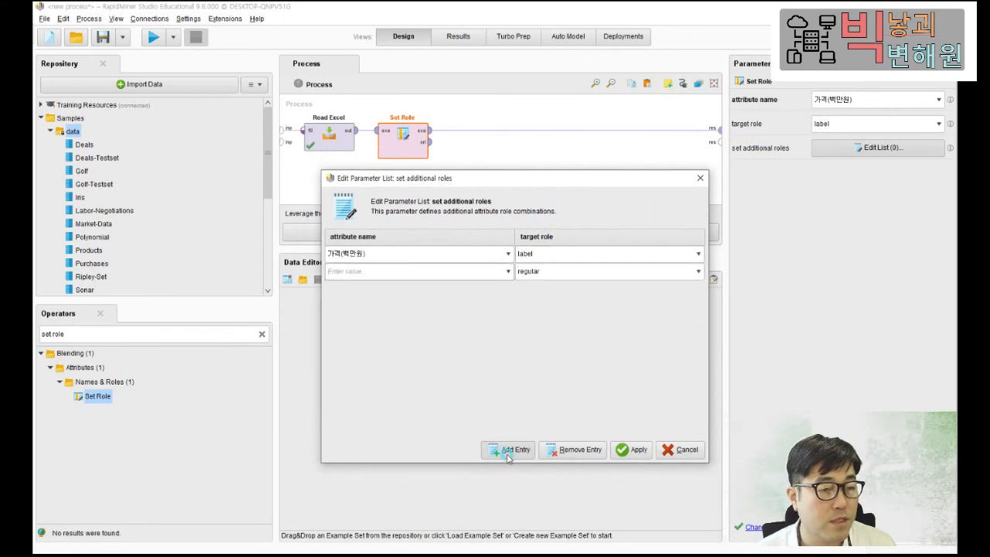
left_click(508, 452)
left_click(508, 452)
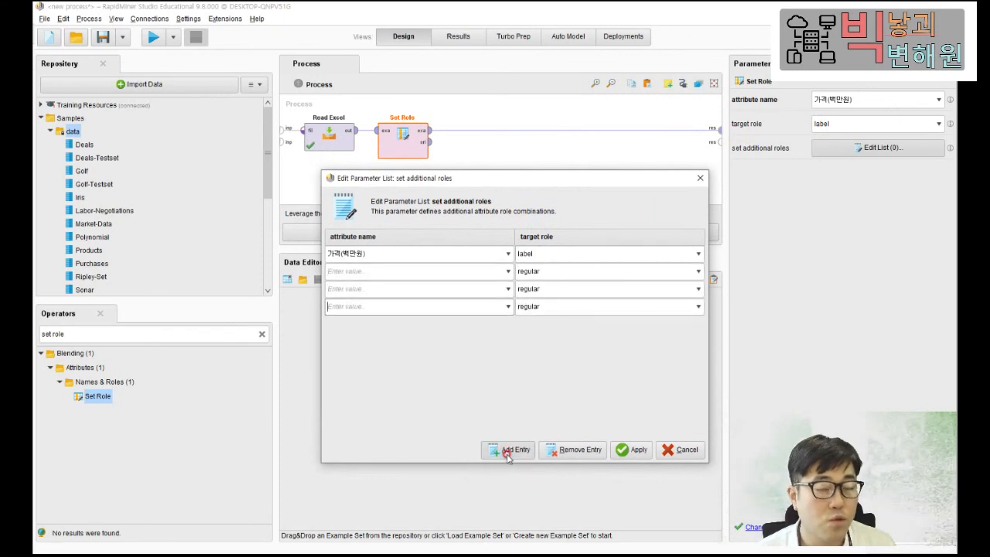
left_click(508, 451)
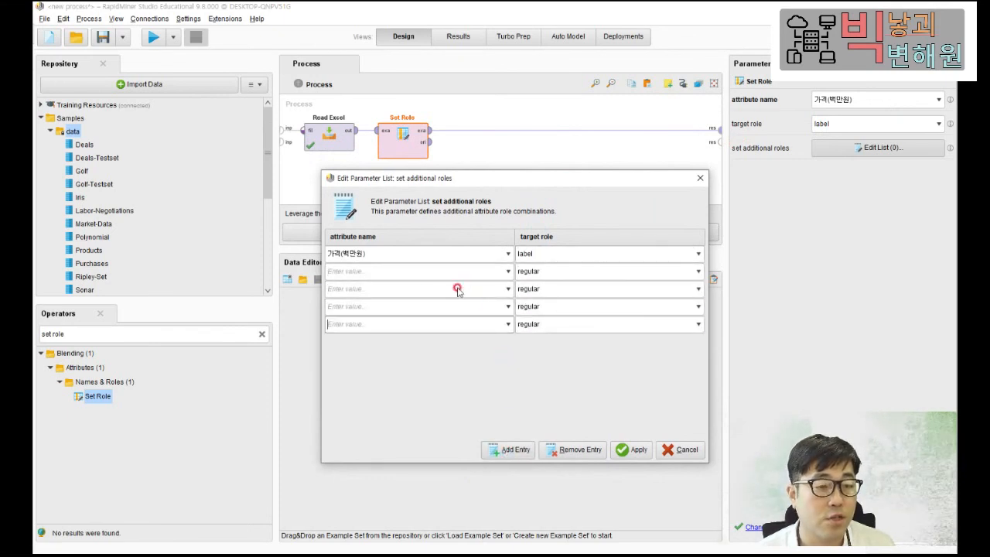
Step: Assign 방개수, 새집여부, 욕실수 and 크기(평방미터) to the four empty entries with the regular role, and apply the list
left_click(375, 267)
left_click(503, 267)
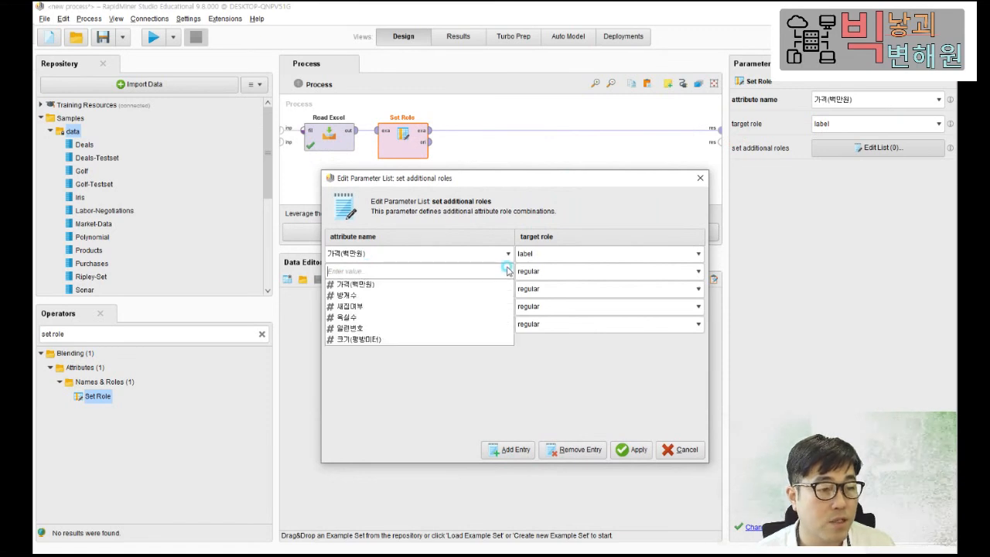
left_click(360, 297)
left_click(509, 289)
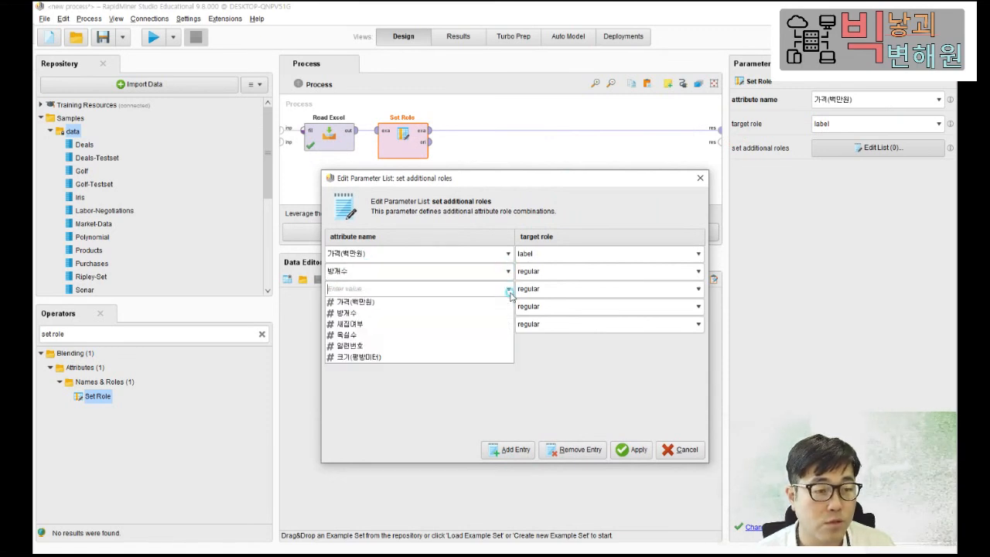
left_click(382, 320)
left_click(499, 311)
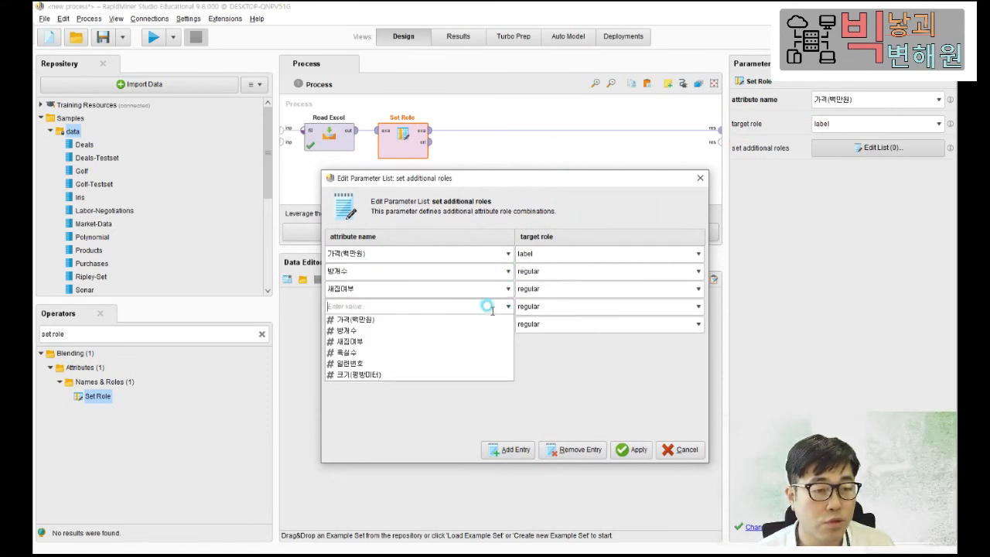
left_click(376, 346)
left_click(506, 328)
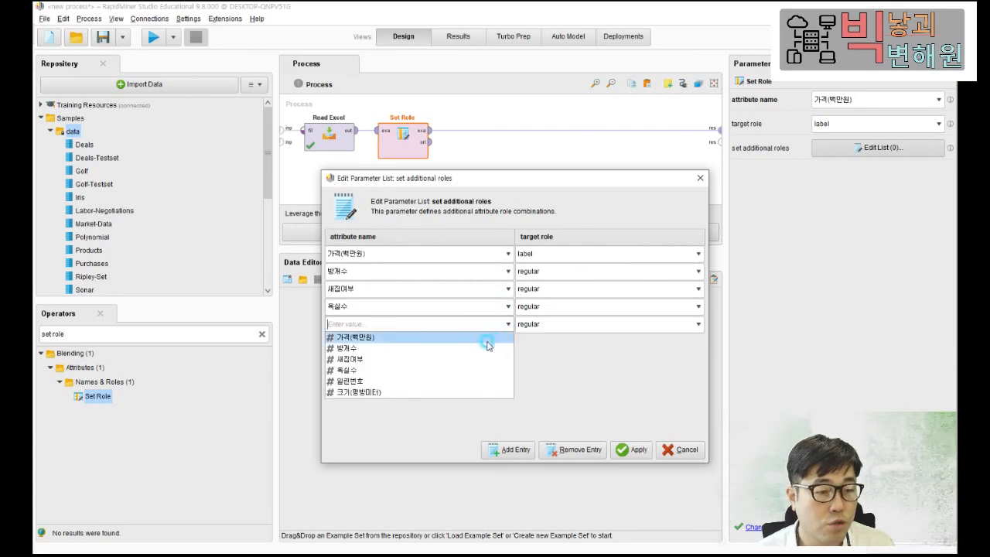
left_click(387, 392)
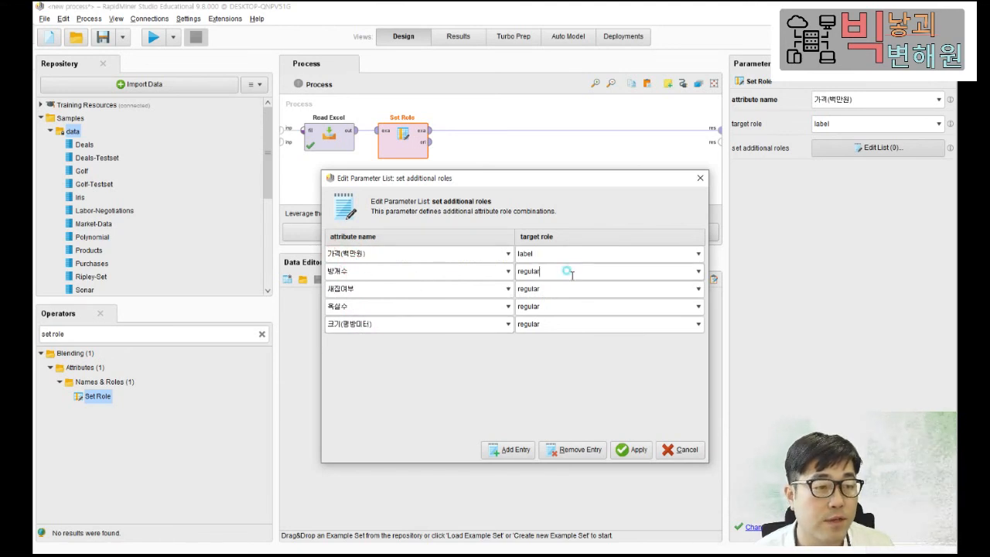
left_click(700, 272)
left_click(700, 271)
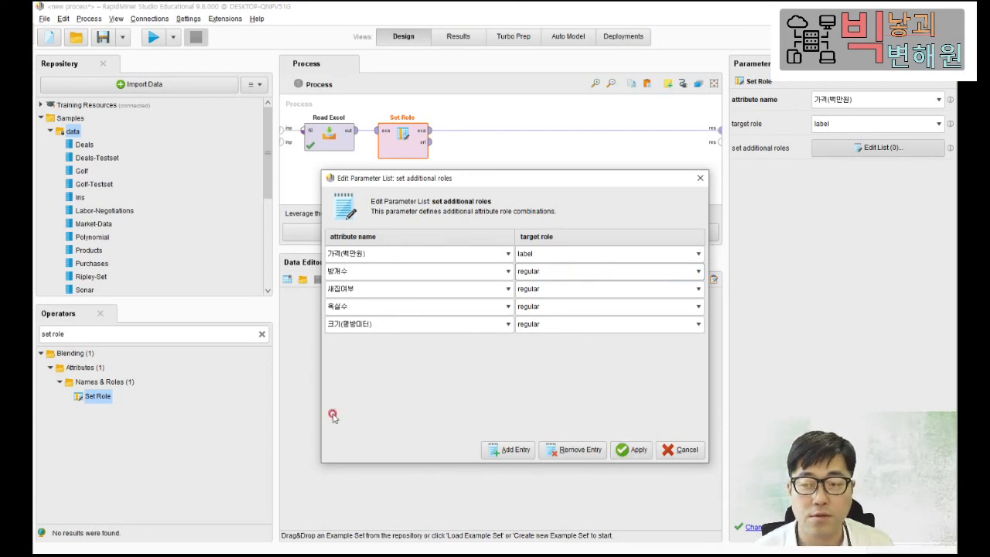
left_click(629, 450)
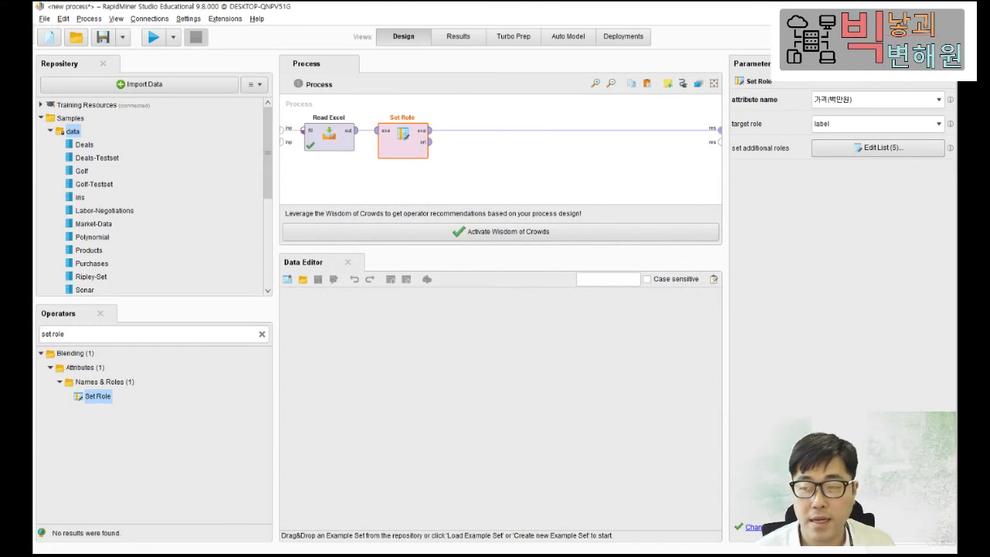
Step: Search the operators for linear regression and add the Linear Regression operator to the process after Set Role
left_click(100, 335)
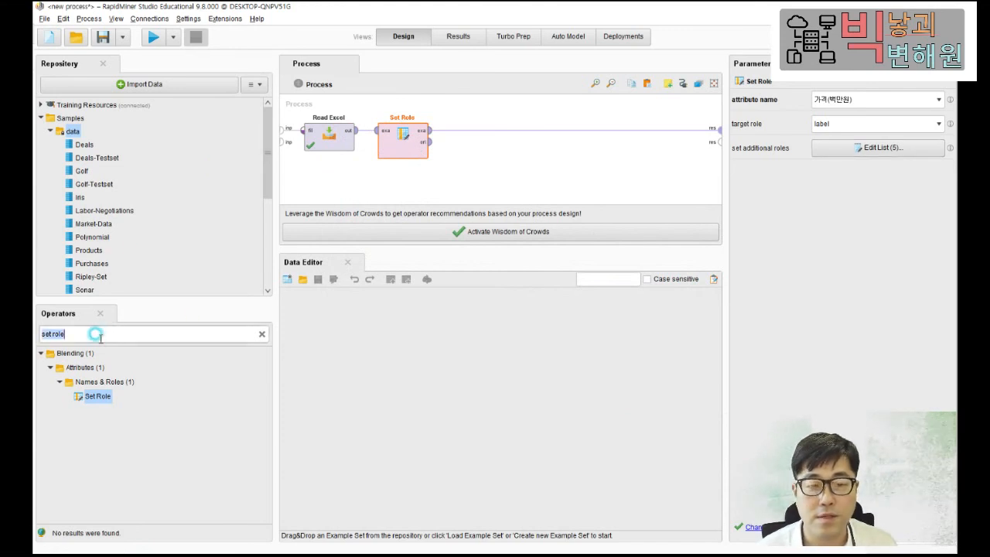
key("BackSpace")
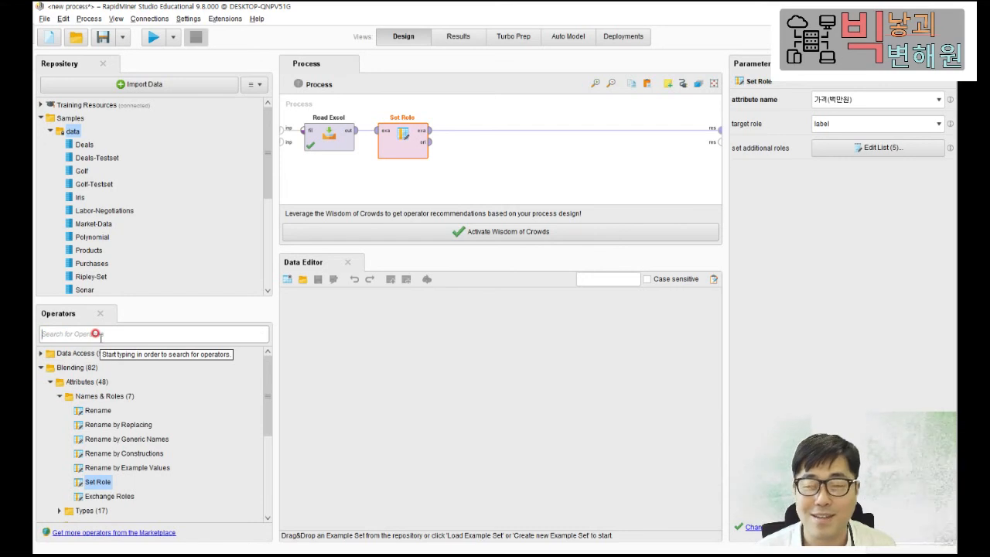
type("fi")
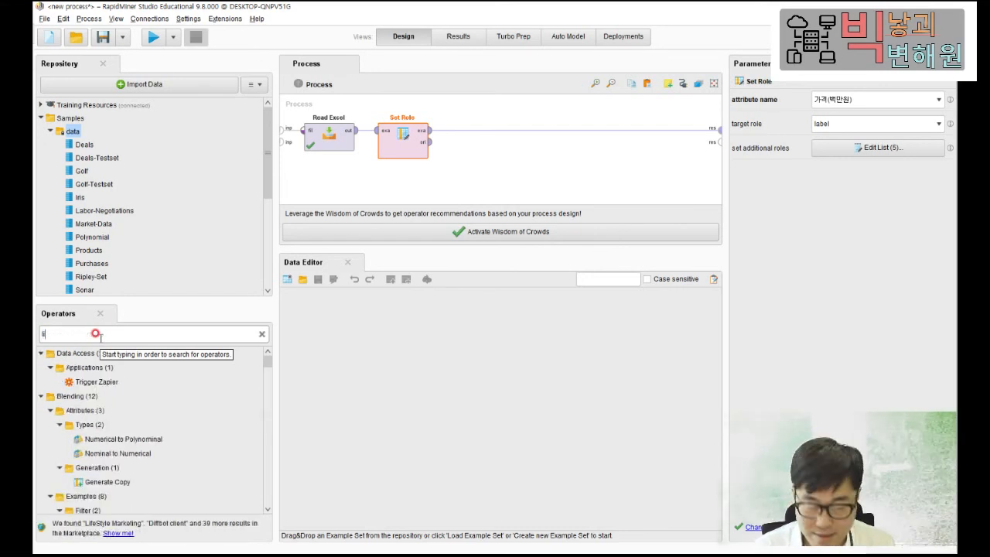
type("n")
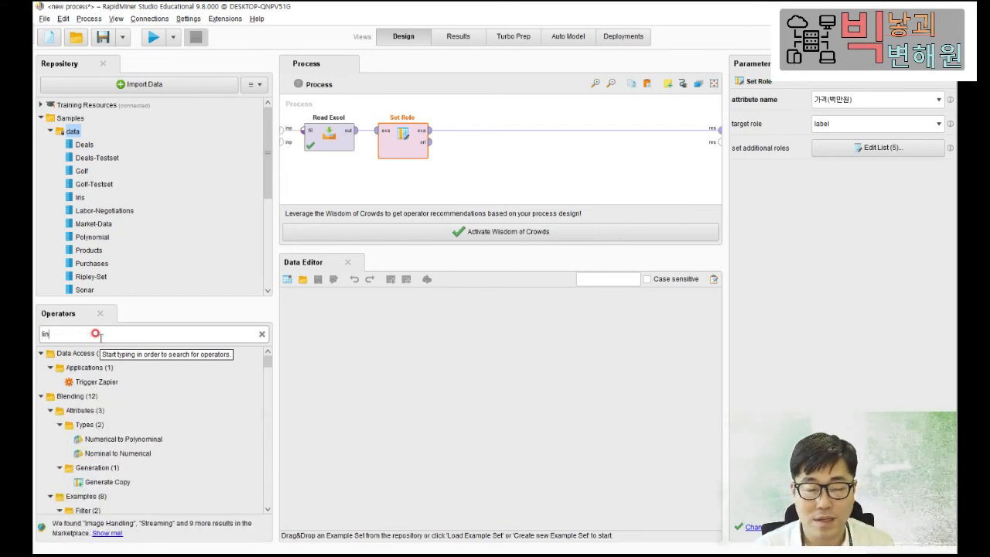
type("ear r")
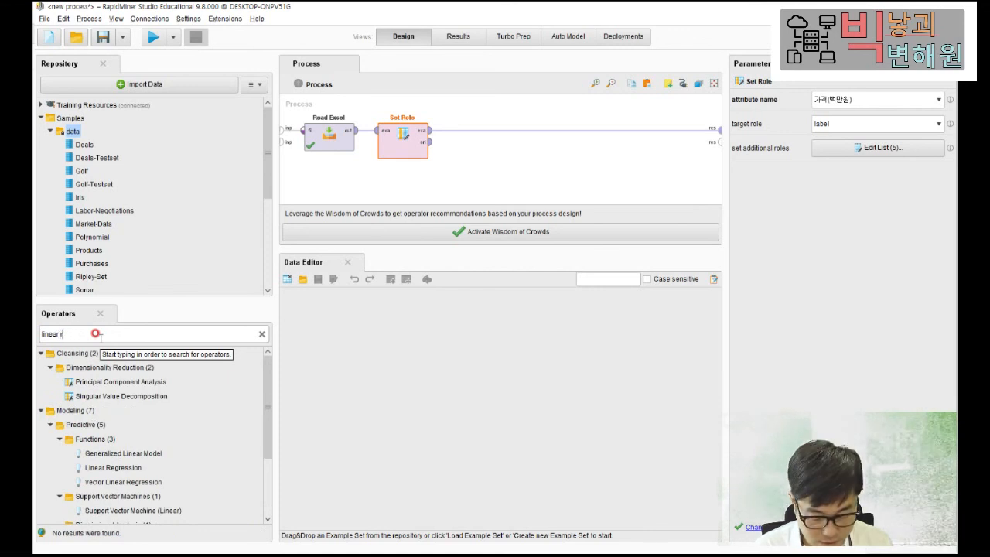
type("egression")
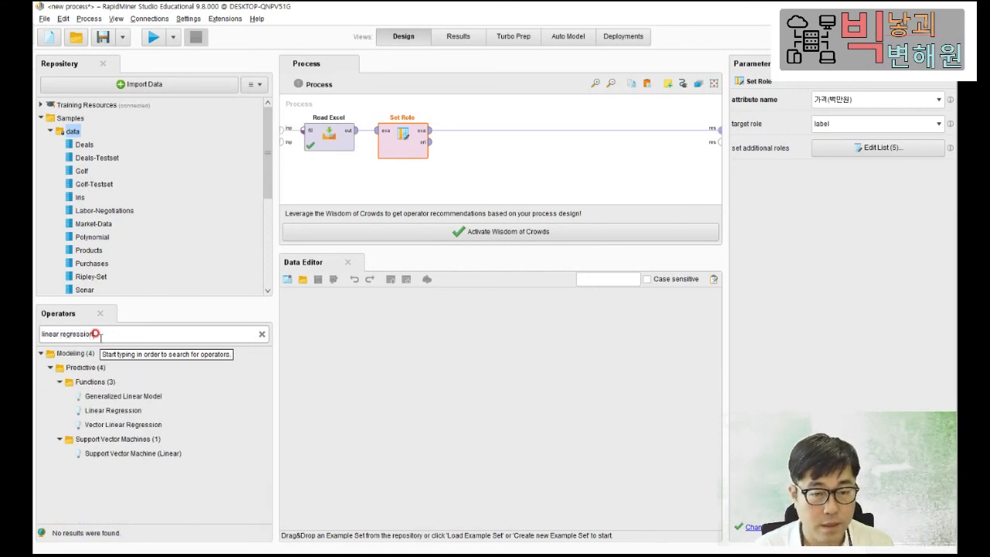
left_click(122, 415)
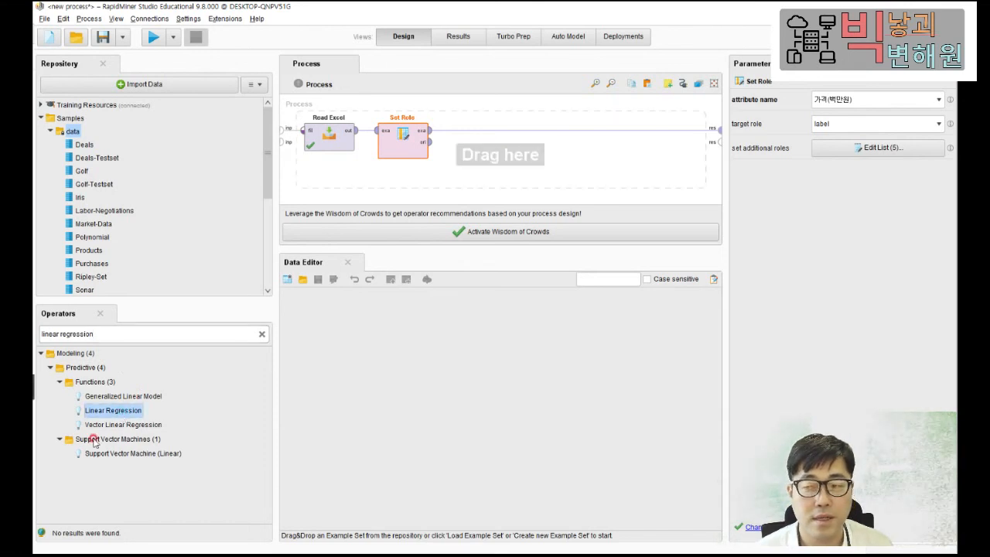
double_click(125, 415)
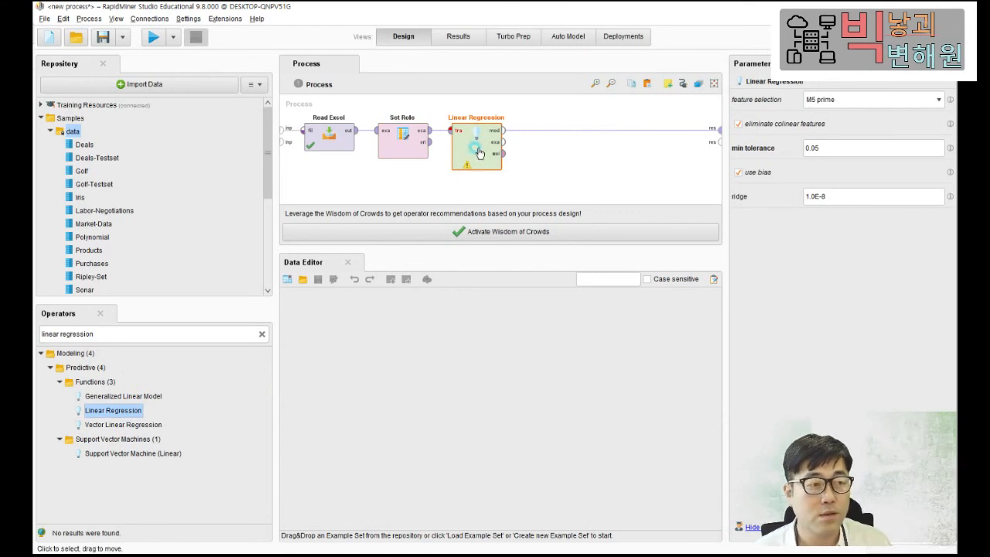
Step: Inspect the problem flagged on the Linear Regression operator and review its available feature selection methods
left_click(466, 166)
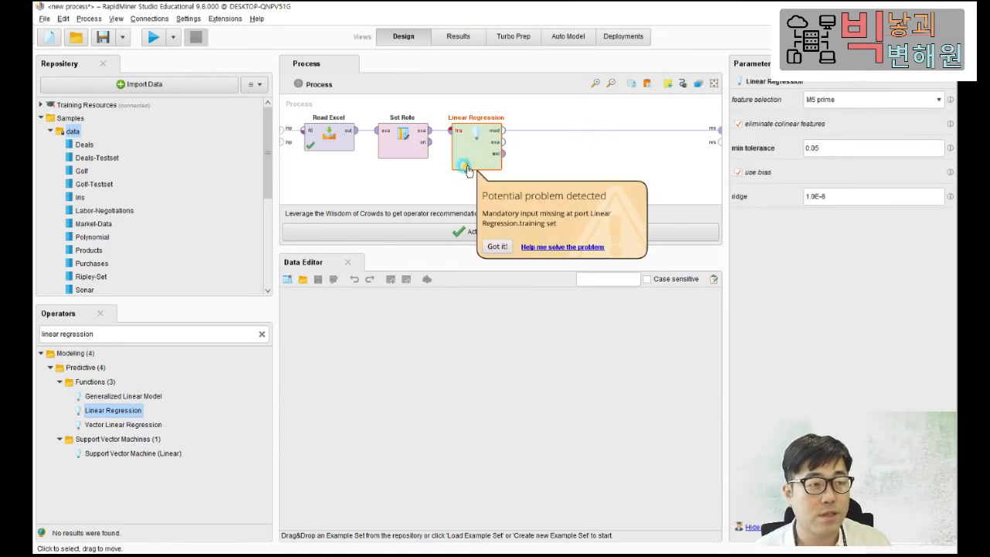
left_click(466, 166)
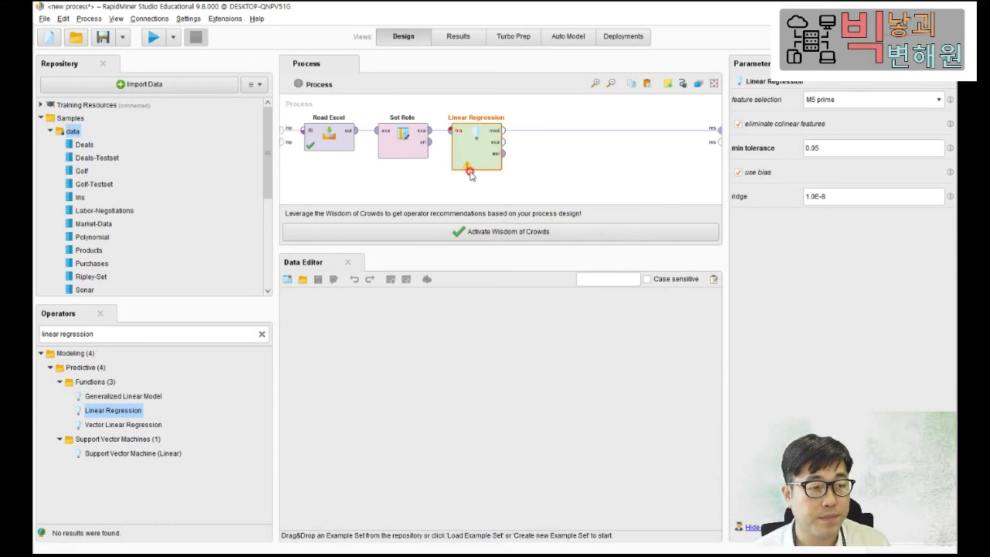
left_click(499, 241)
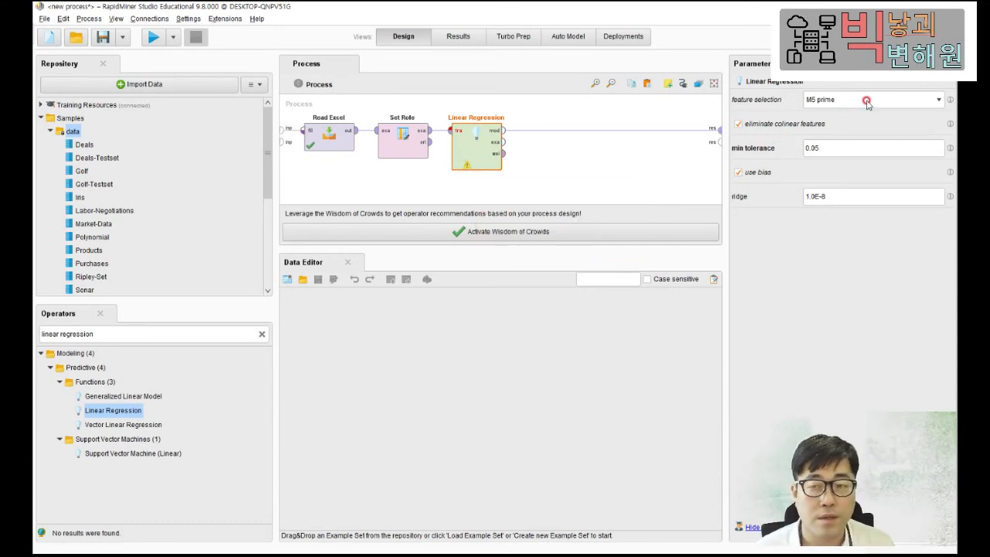
left_click(831, 99)
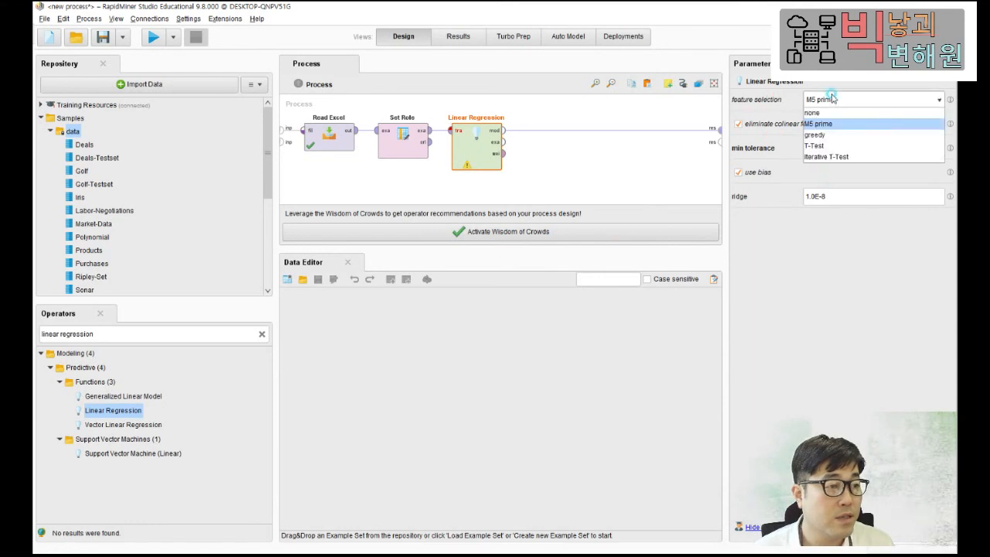
left_click(655, 147)
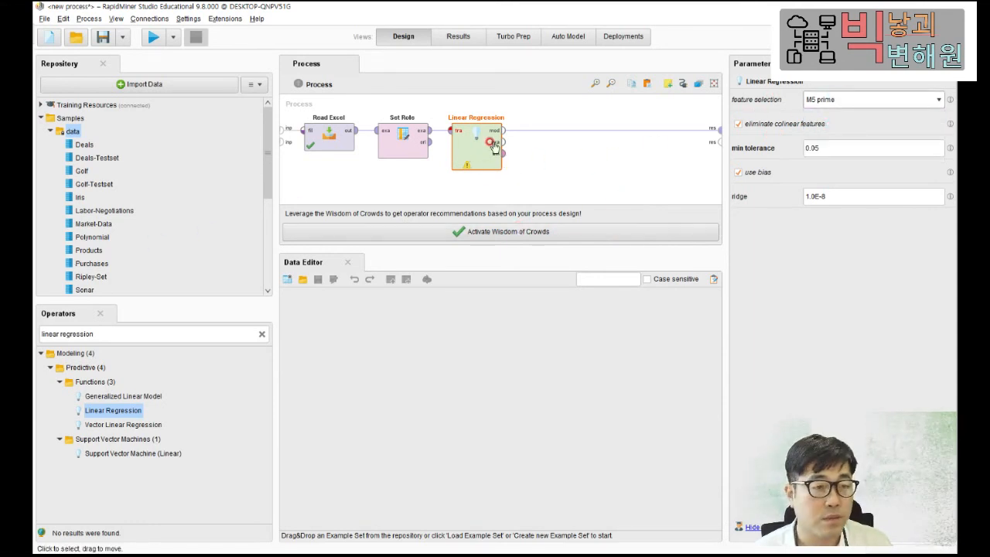
Step: Connect the weights output of Linear Regression to the second process result and set its feature selection to none
left_click_drag(504, 152, 651, 144)
left_click_drag(719, 147, 717, 143)
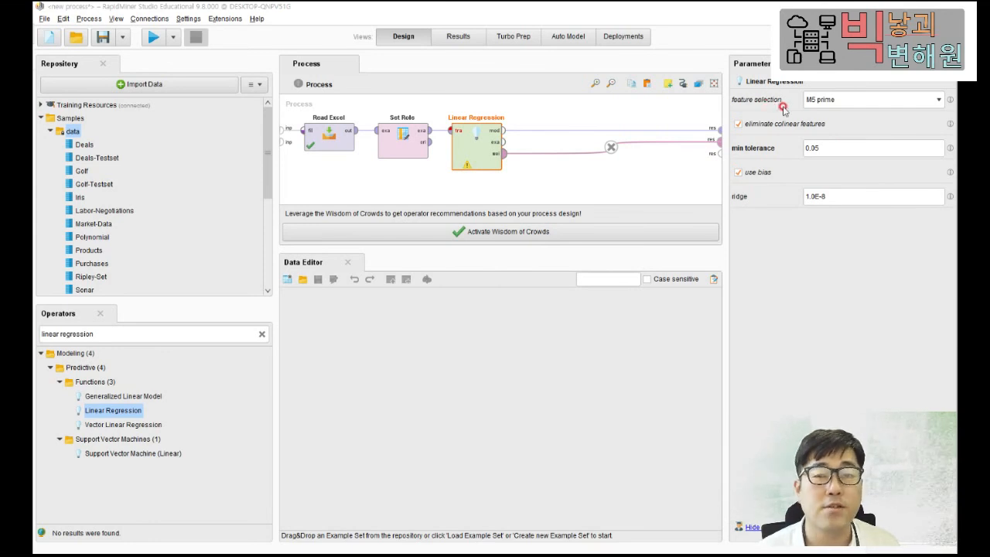
left_click(845, 99)
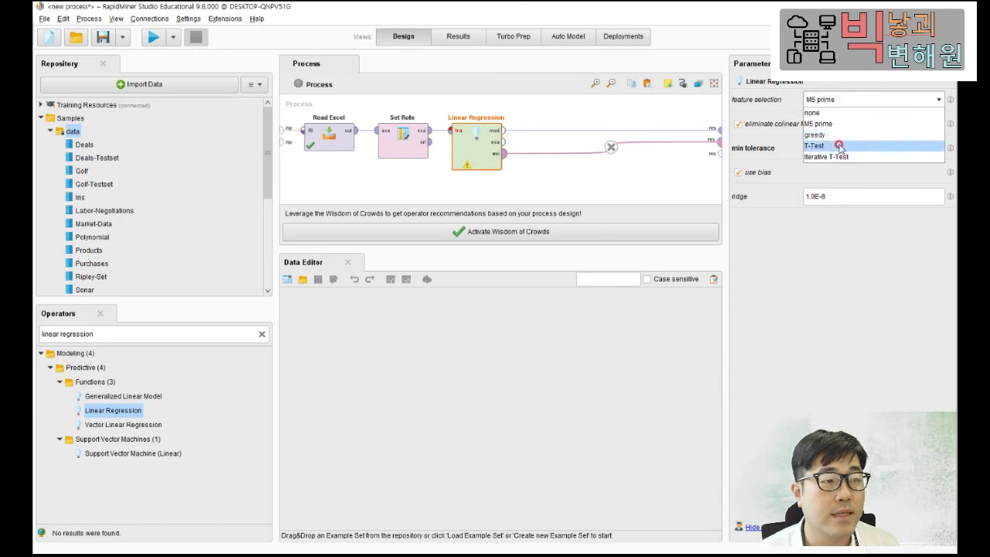
left_click(810, 113)
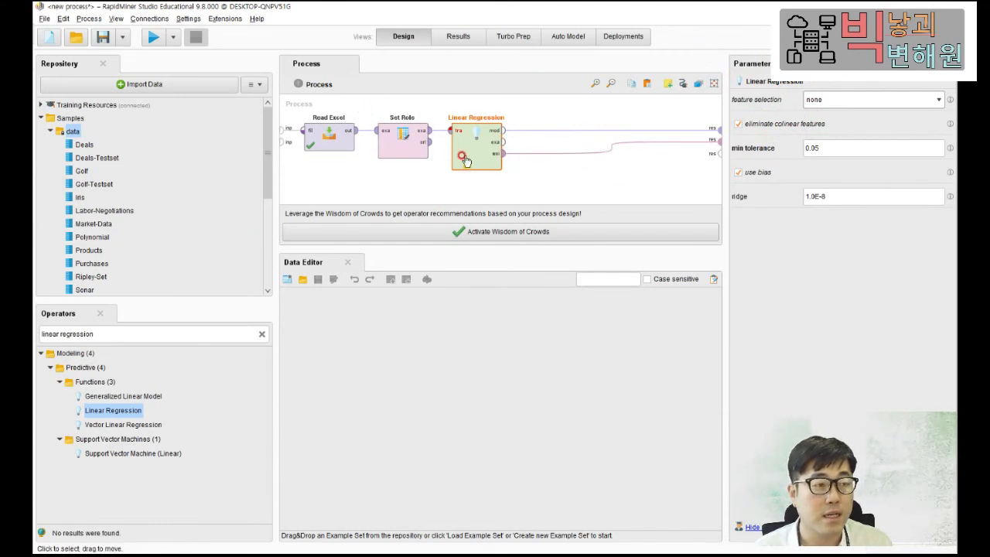
Step: Try running the process, check the problem flagged on Linear Regression, and run the process again
left_click(153, 37)
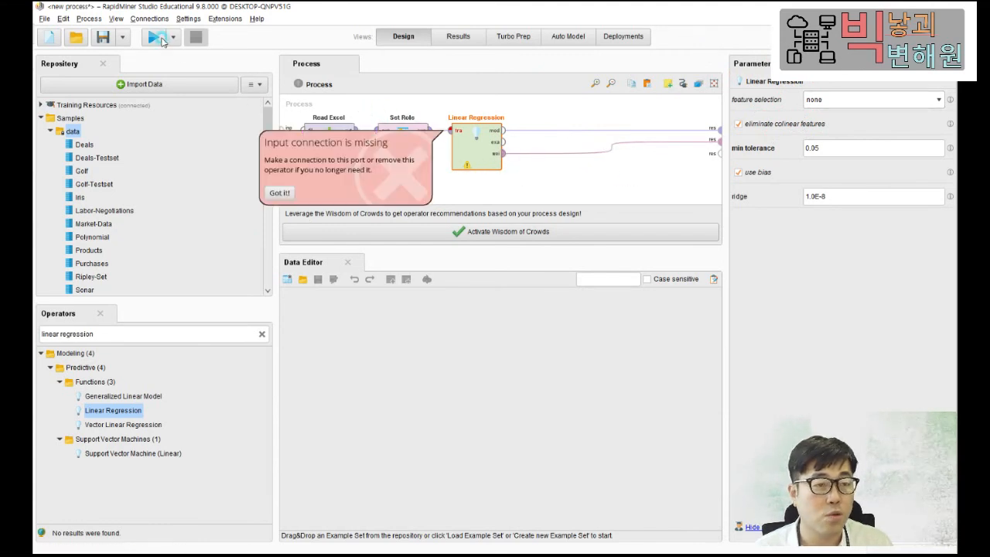
left_click(280, 193)
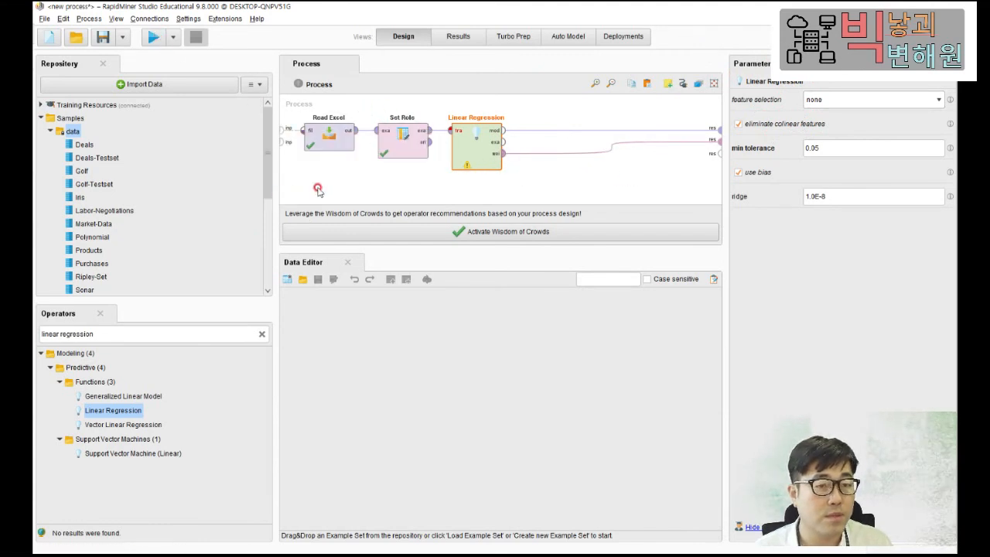
left_click(467, 164)
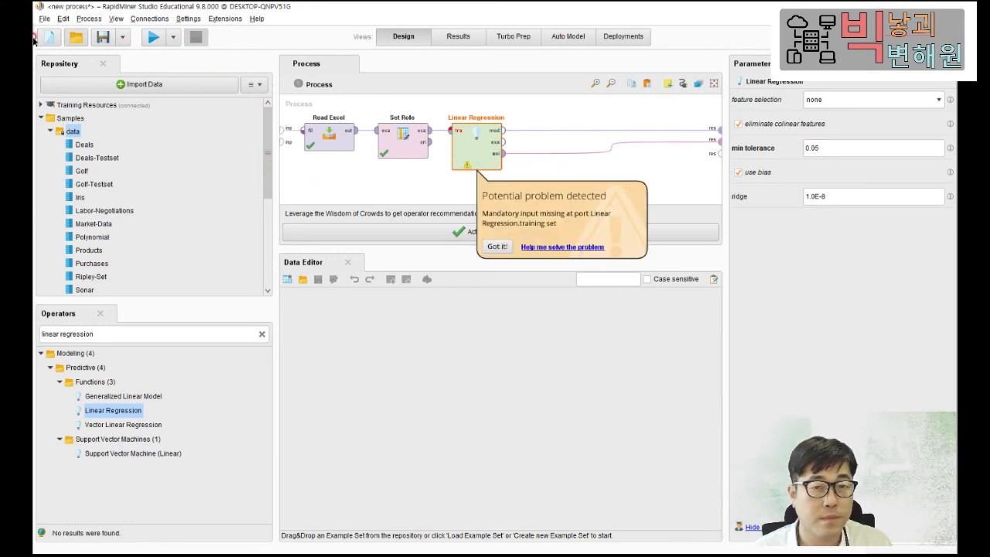
left_click(153, 37)
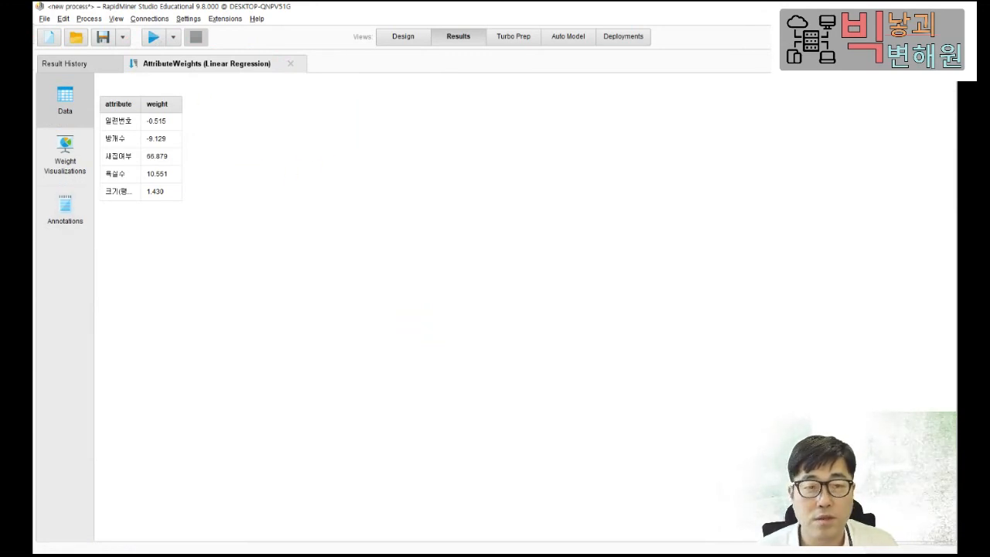
Step: Examine the attribute weights from the linear regression as a table and as a bar chart, including individual bar values
left_click(99, 68)
left_click(161, 63)
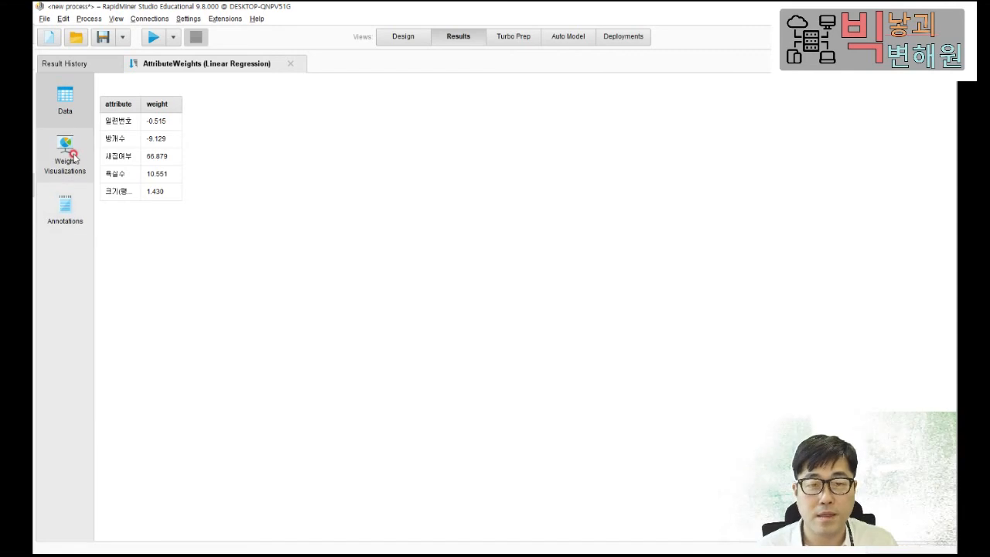
left_click(70, 159)
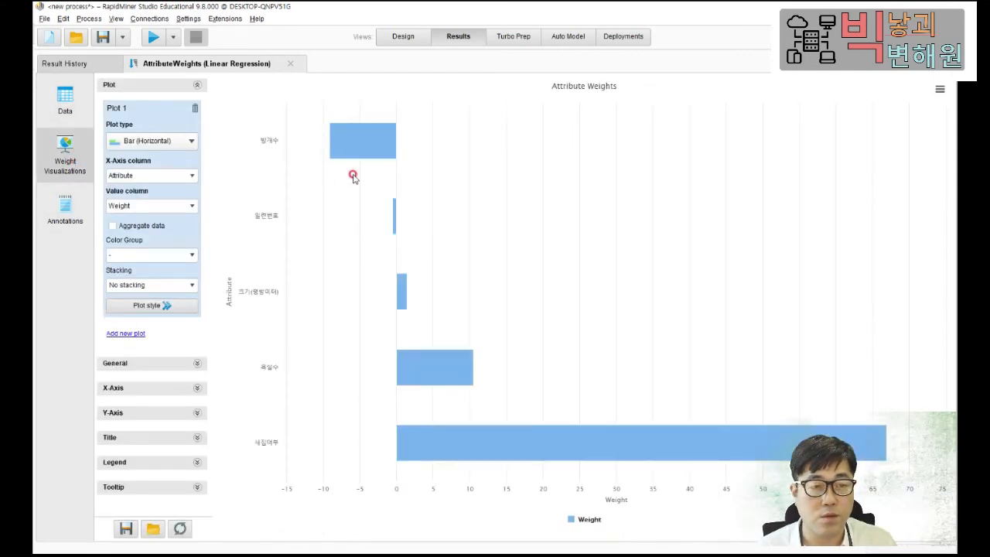
mouse_move(371, 135)
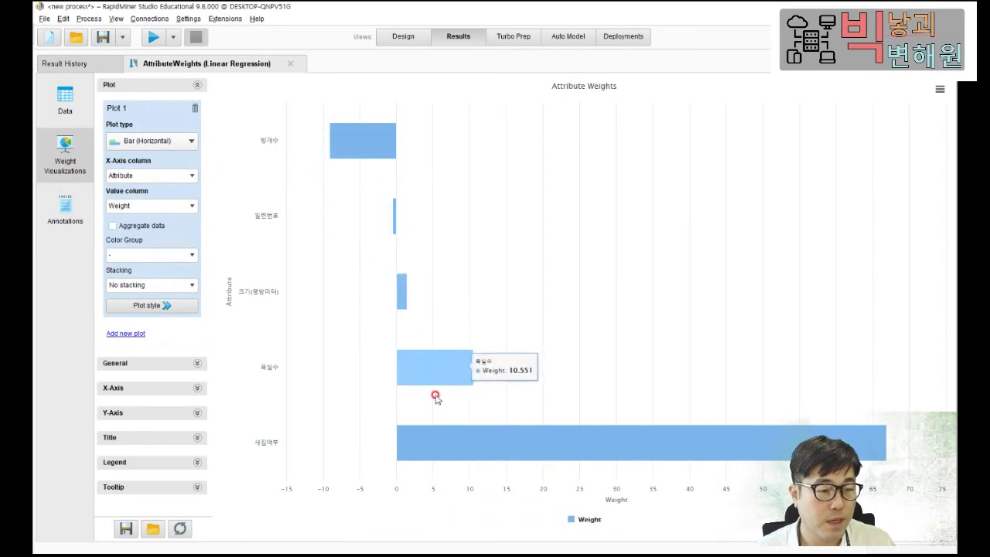
mouse_move(454, 442)
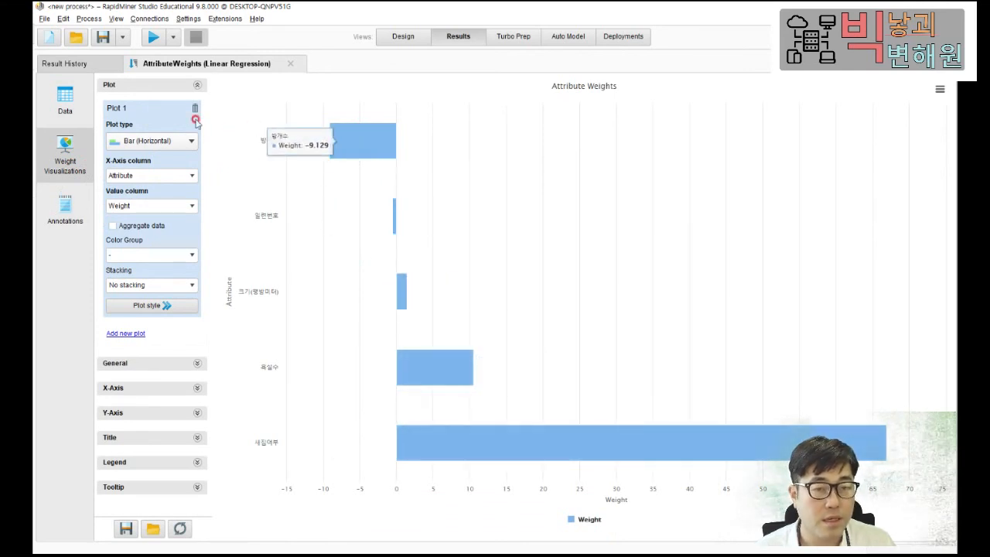
left_click(62, 101)
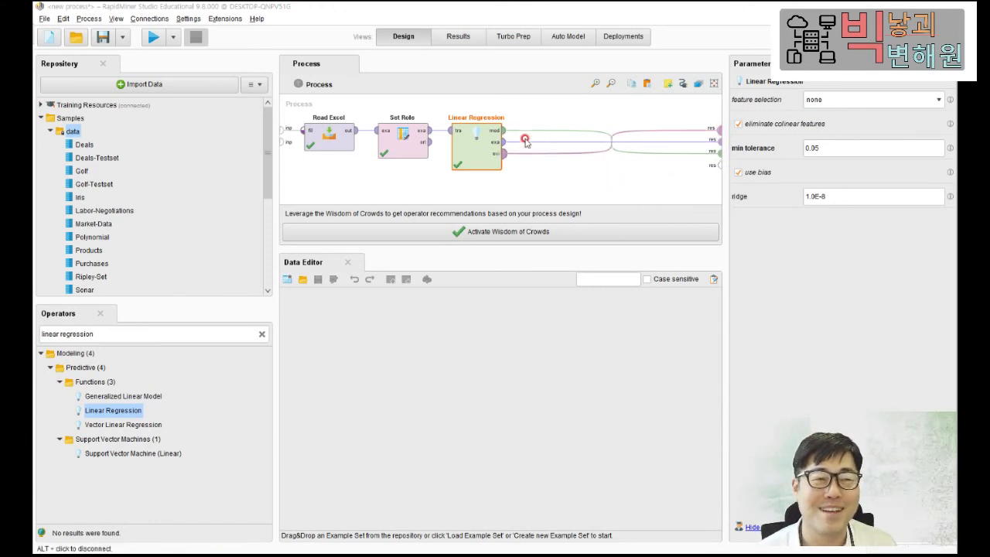
Step: Compare the linear regression result table with the operator's output connections in the process design
left_click(457, 39)
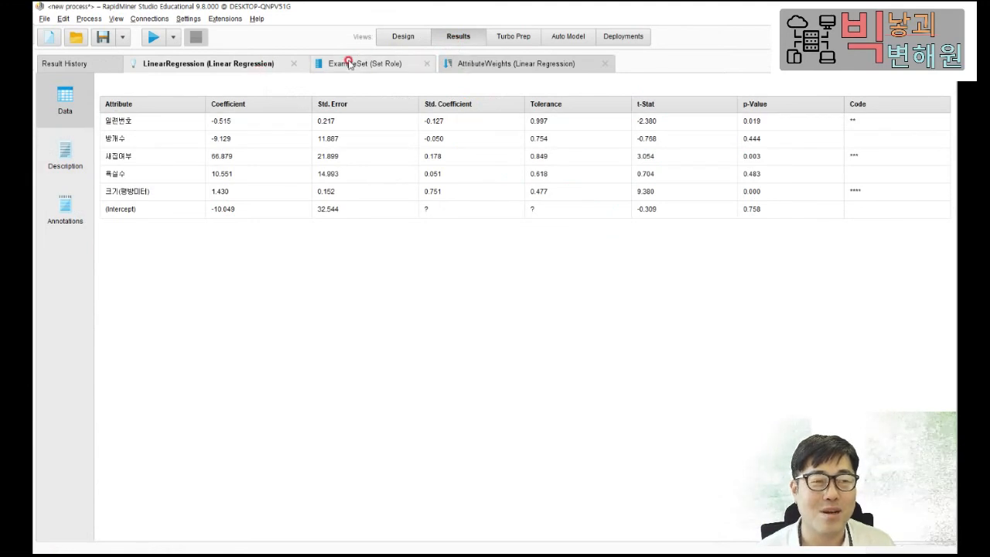
left_click(396, 37)
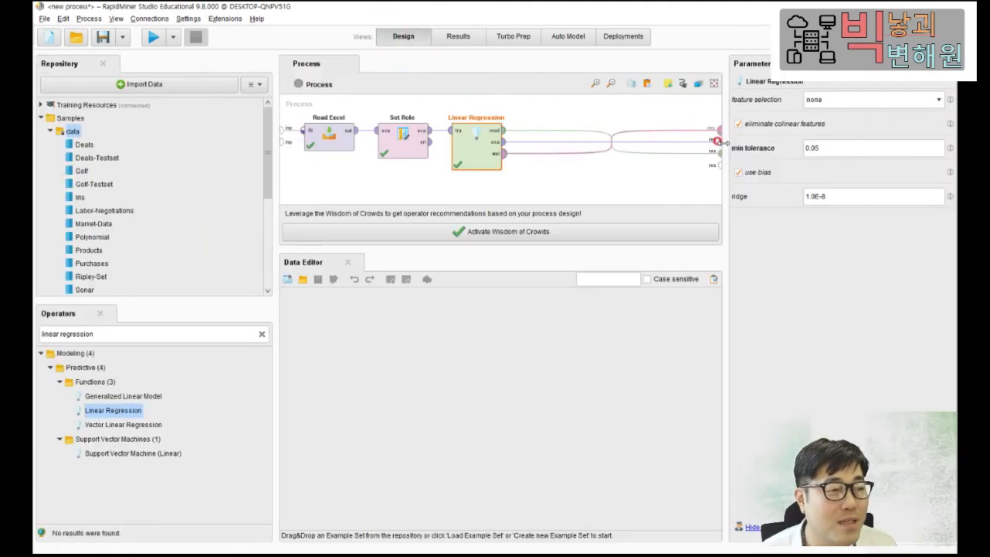
left_click(463, 40)
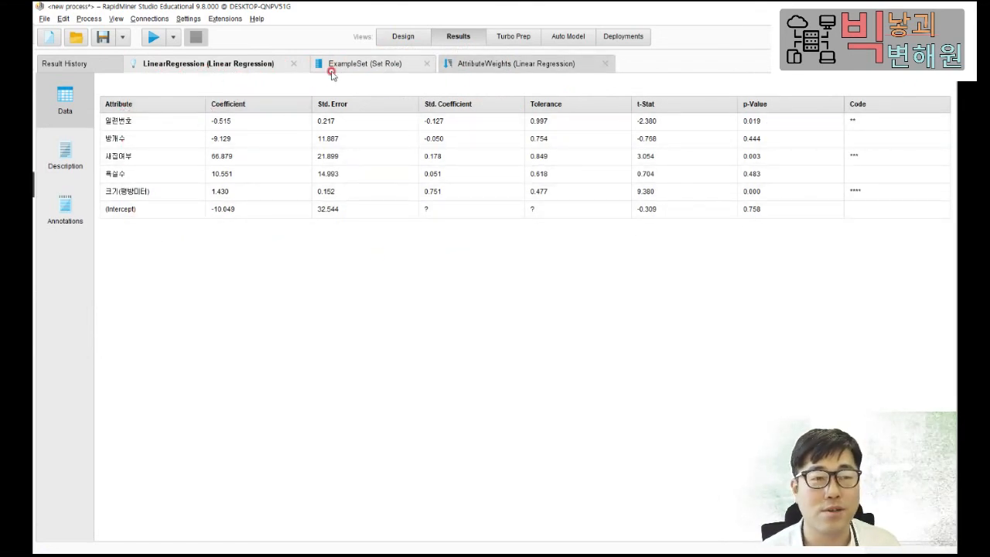
Step: Review the Set Role example set and the attribute weights result, switching between the two
left_click(389, 66)
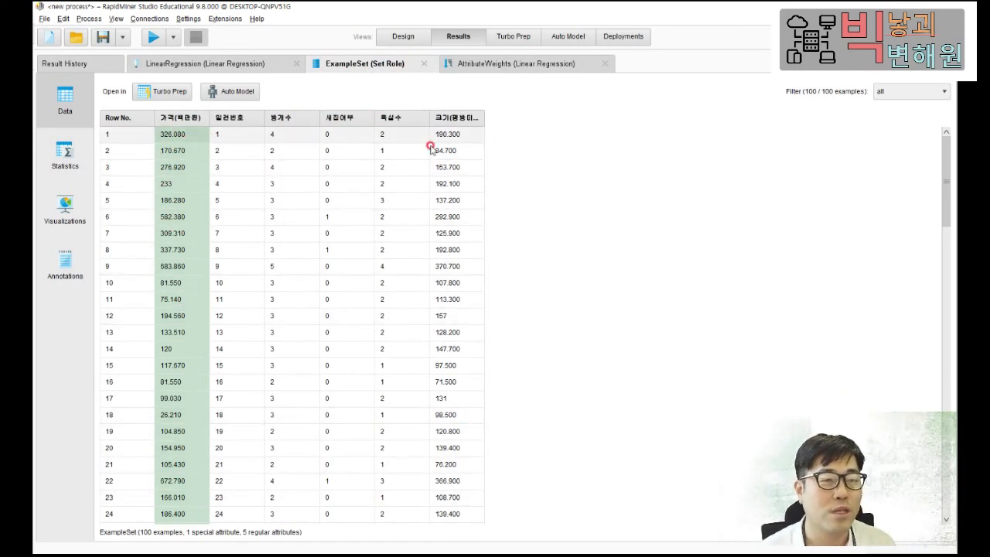
left_click(512, 65)
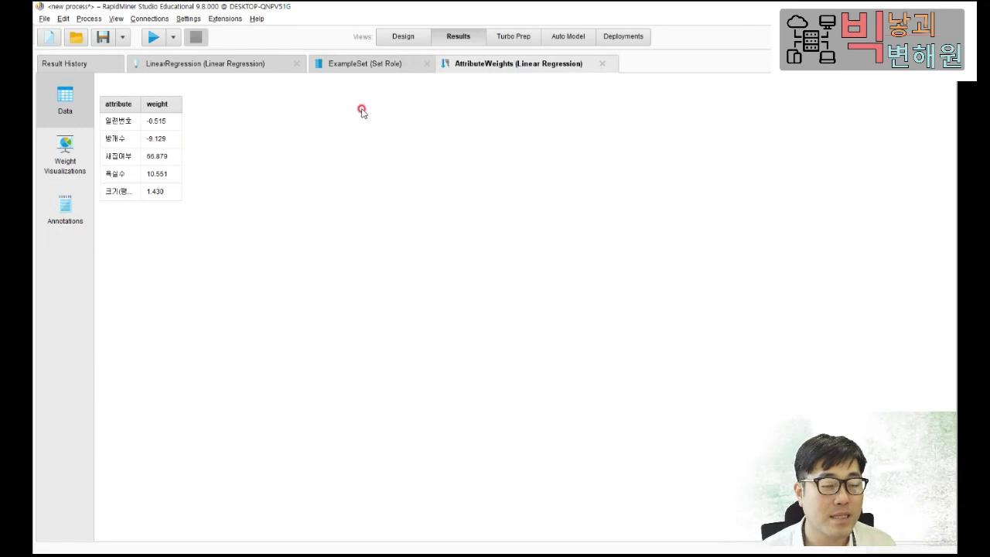
left_click(344, 65)
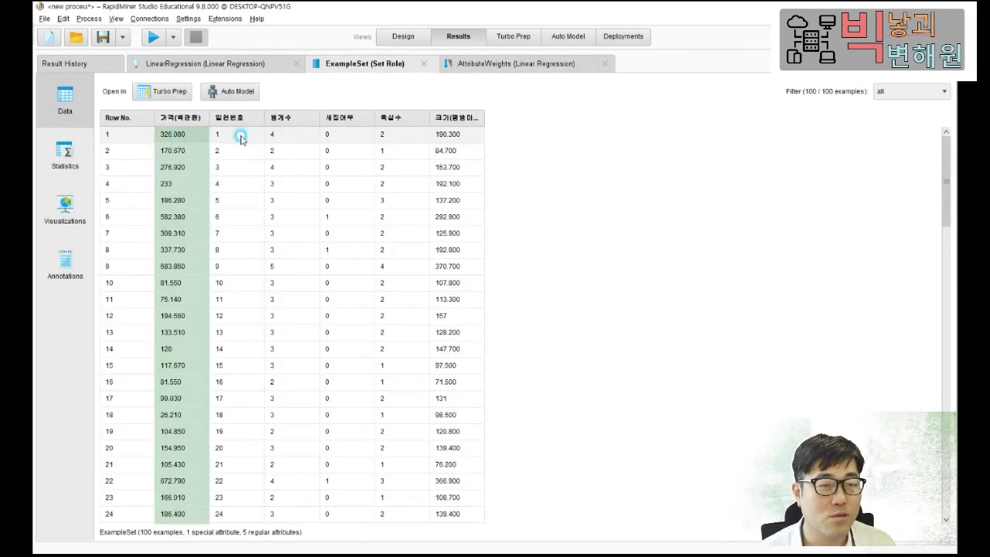
left_click(545, 64)
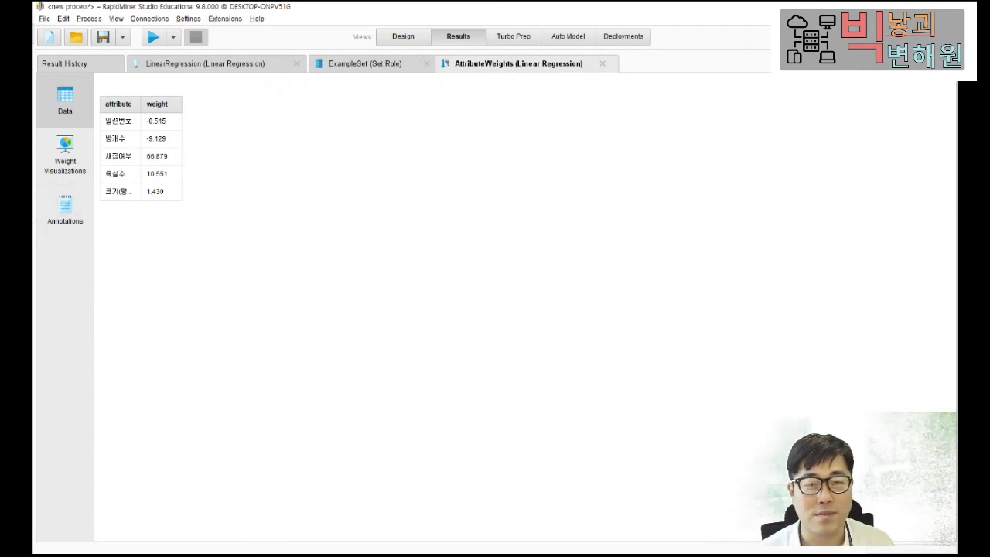
Step: In the linear regression coefficient table, select the p-values of 새집여부 and 크기(평방미터) together
left_click(254, 65)
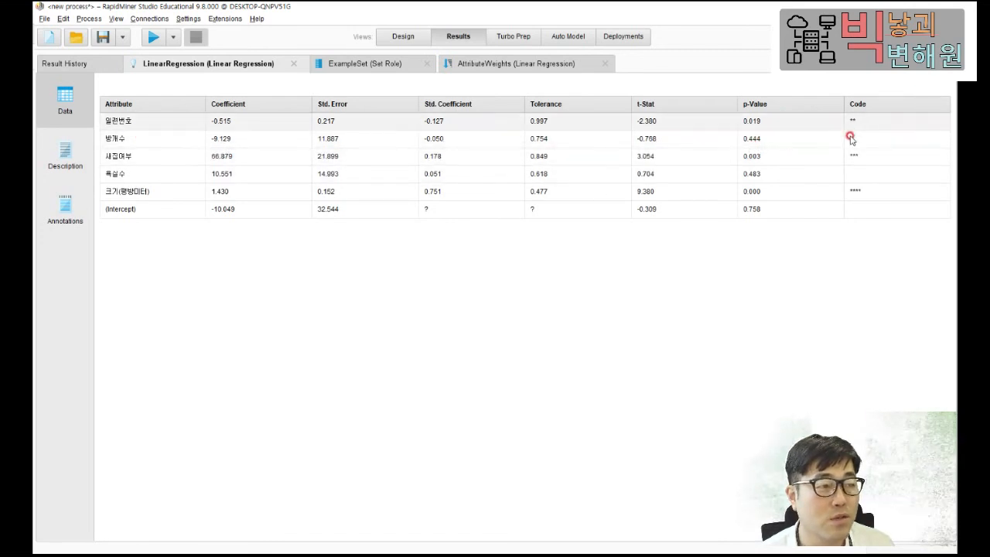
left_click(800, 162)
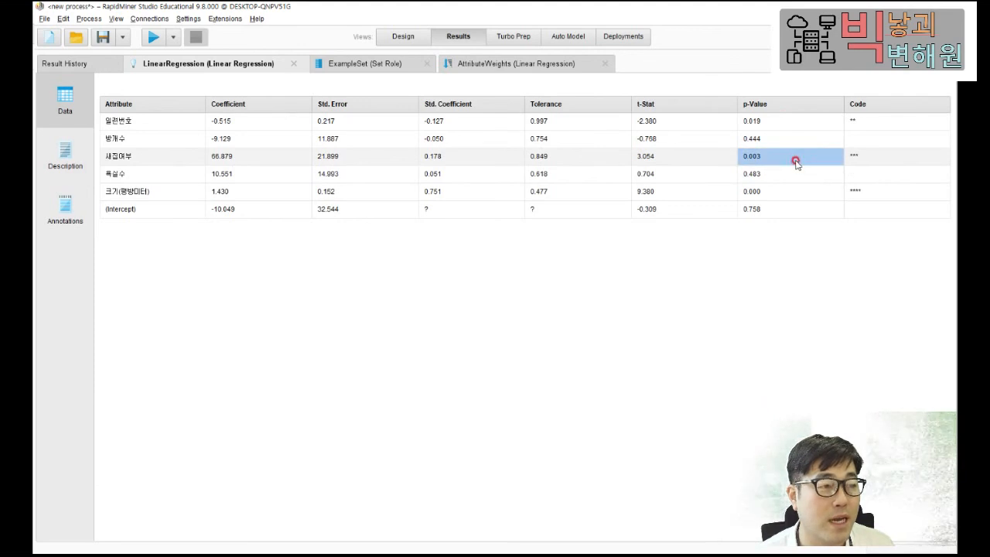
left_click(779, 193, "ctrl")
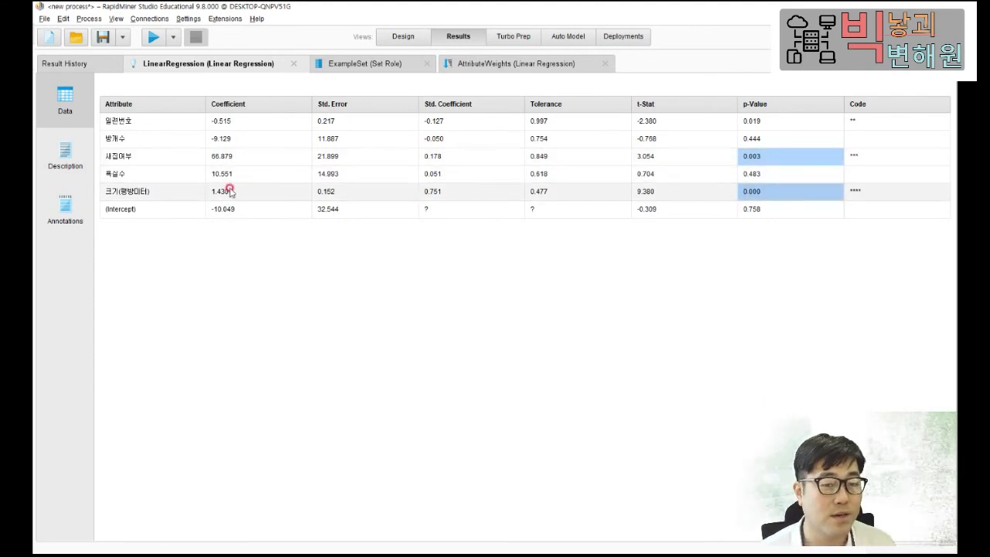
Step: Highlight 새집여부 and 크기(평방미터) in the coefficient table and compare it with the attribute weights, example set and regression equation description
left_click(154, 154, "ctrl")
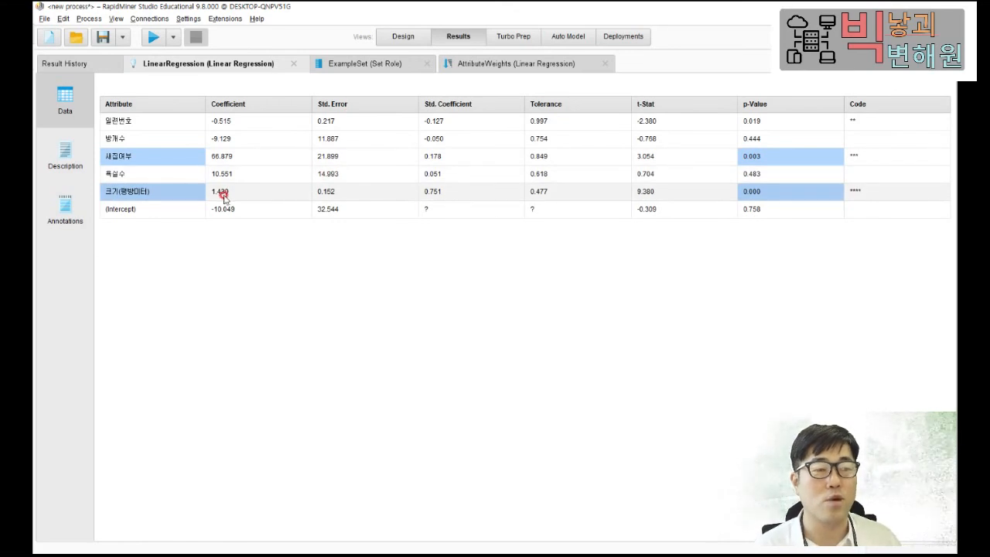
left_click(359, 64)
left_click(458, 62)
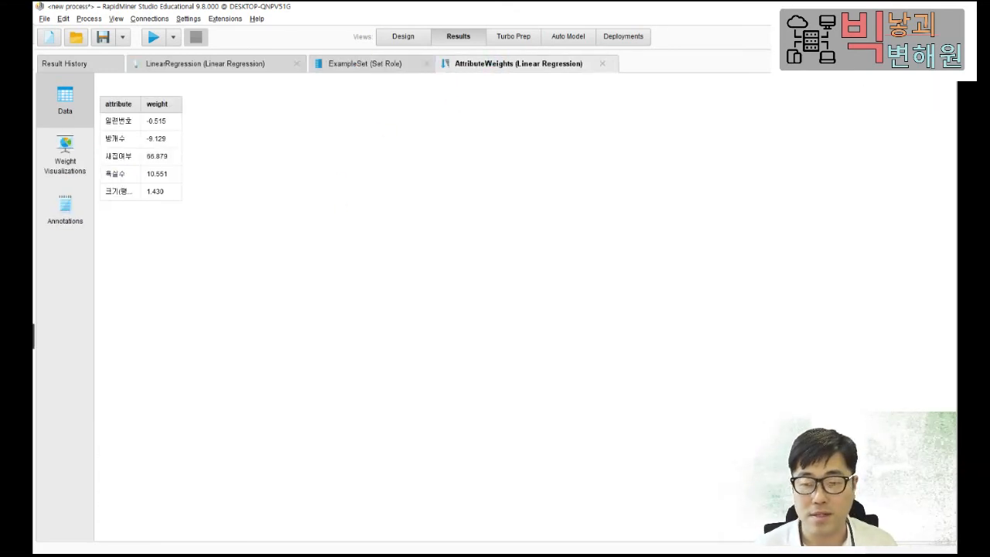
left_click(205, 64)
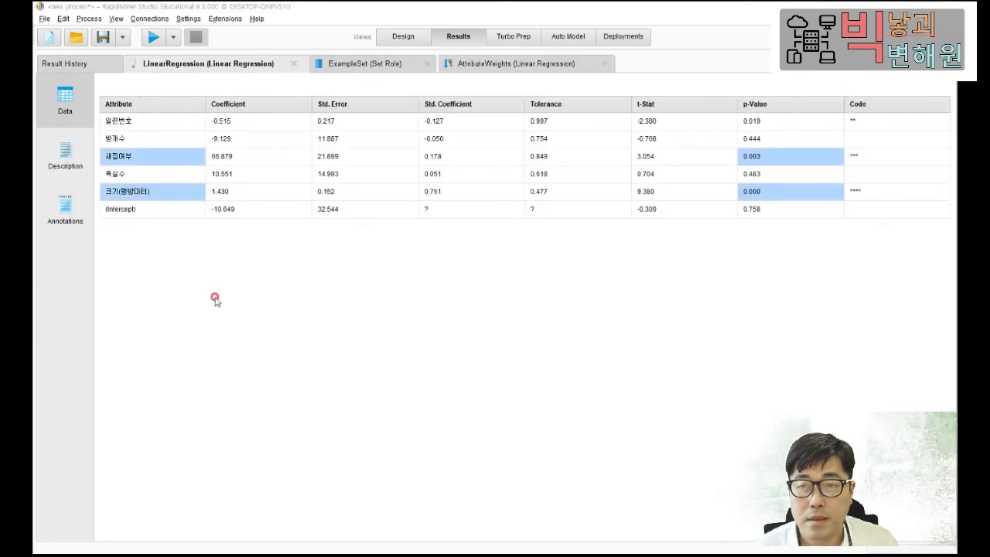
left_click(385, 67)
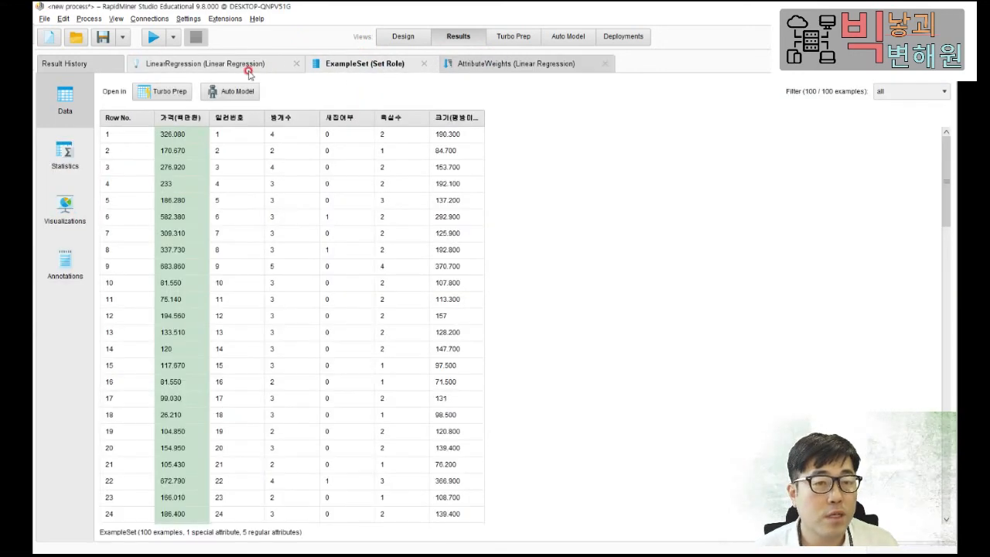
left_click(246, 65)
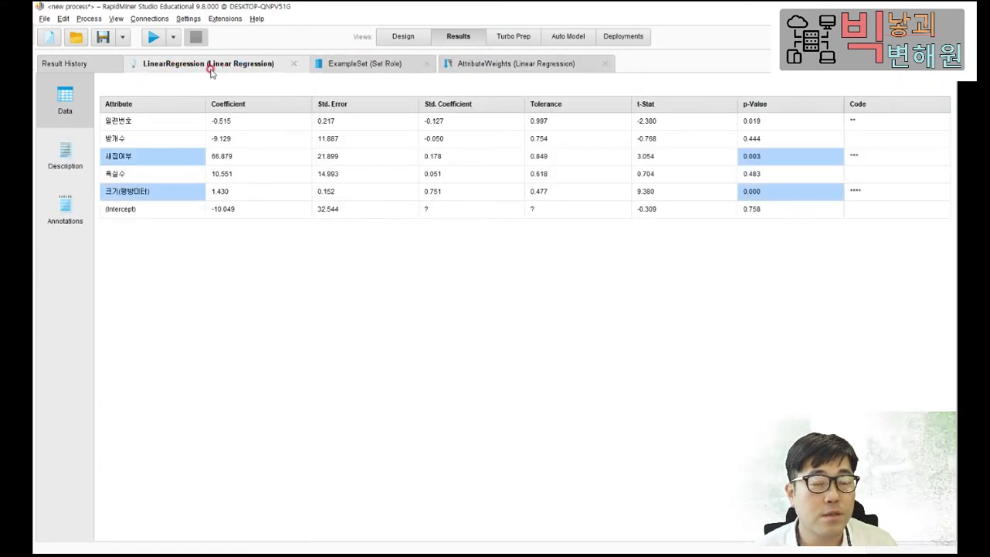
left_click(64, 162)
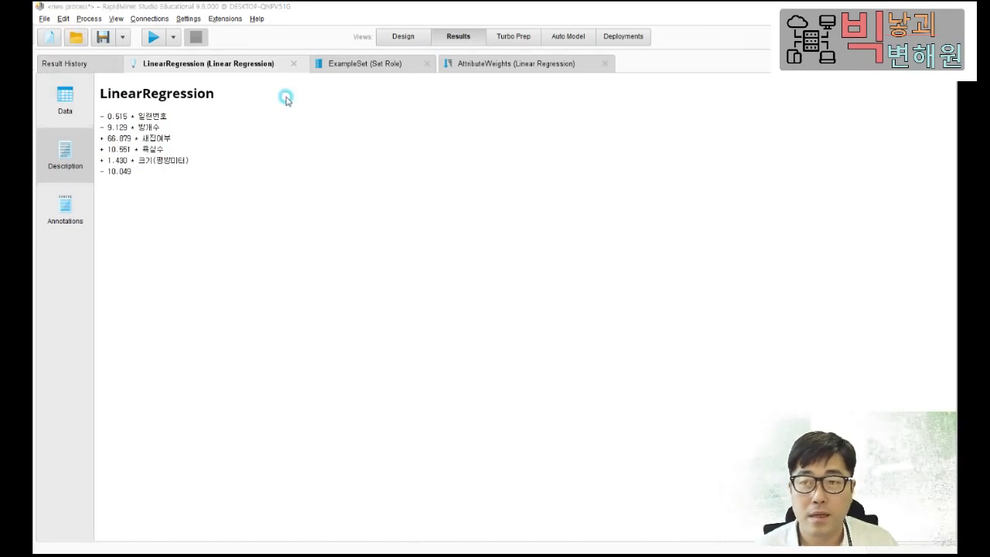
Step: Search the operators for "apply mo" and insert Apply Model after Linear Regression in the process
left_click(402, 36)
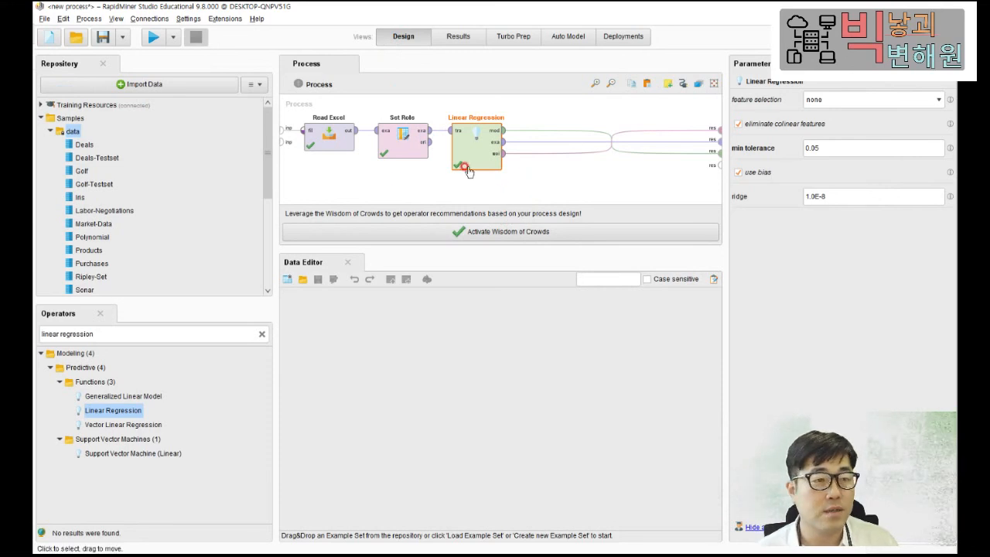
left_click(114, 332)
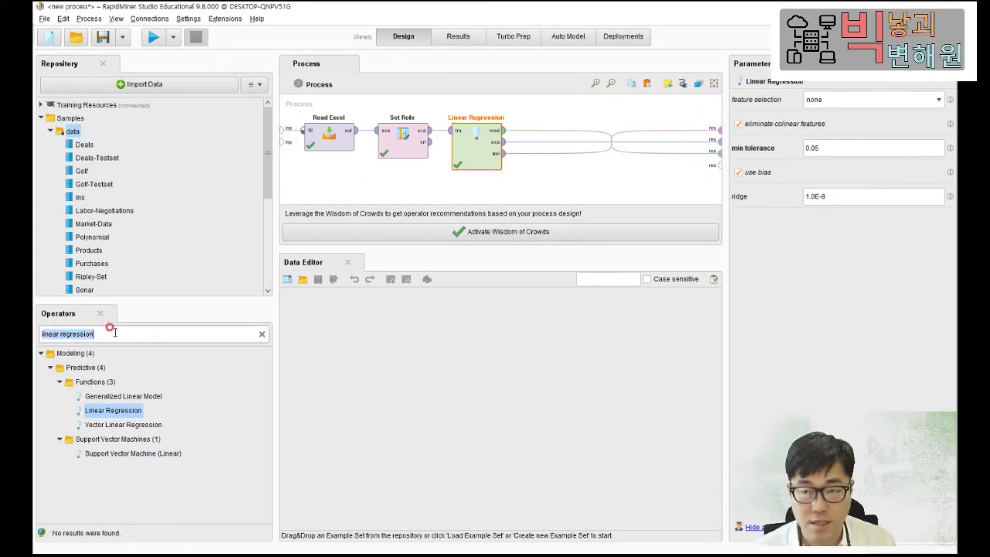
key("BackSpace")
type("ㄷ")
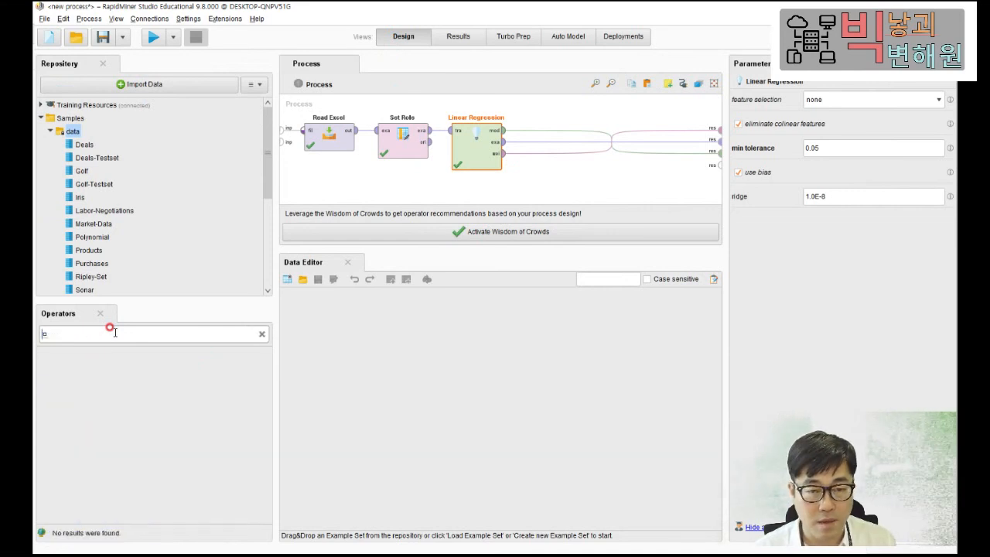
key("BackSpace")
type("app")
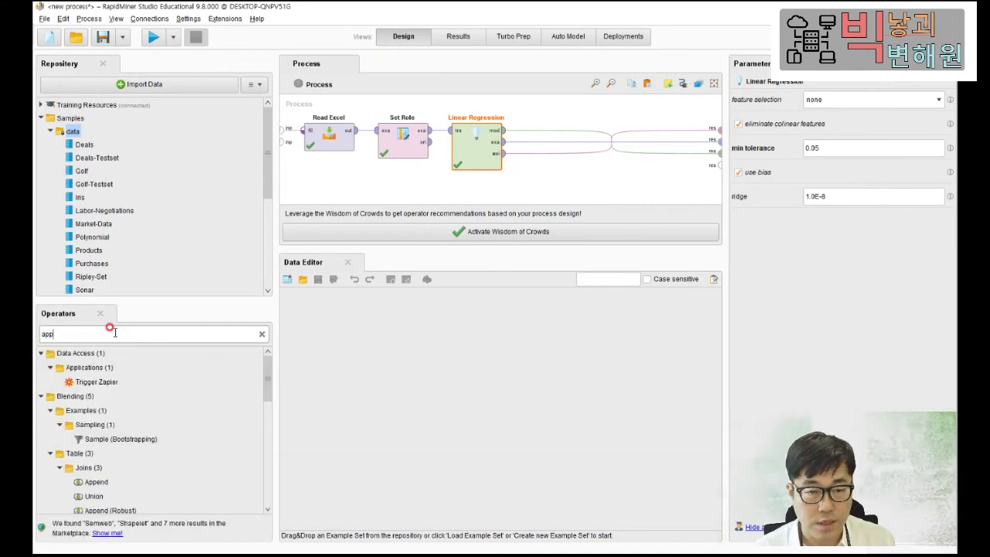
type("ly")
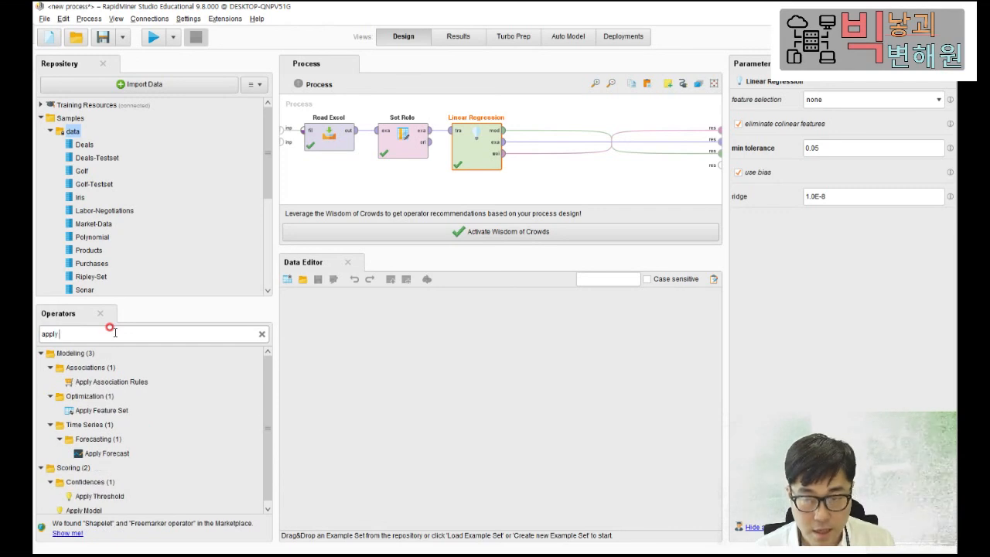
type(" mo")
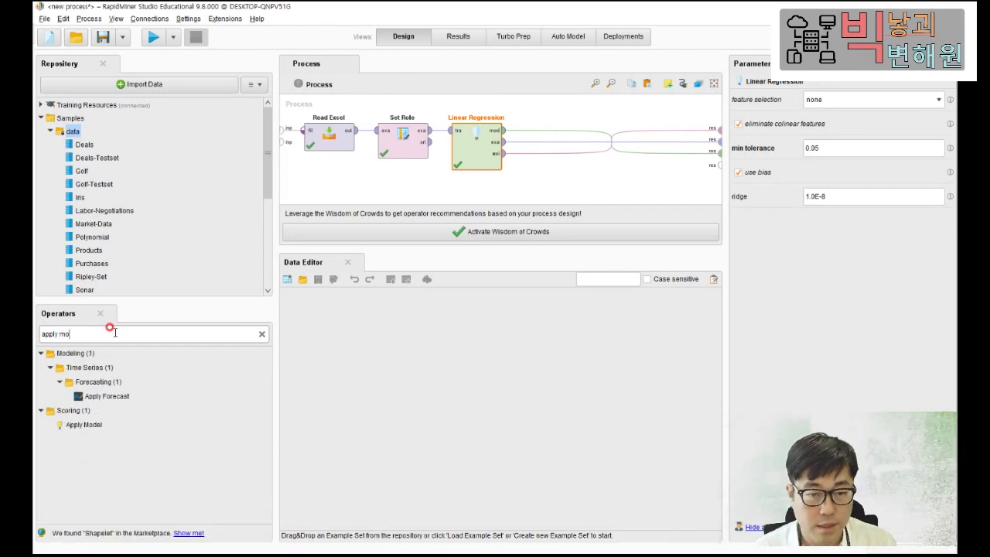
left_click_drag(98, 428, 100, 431)
left_click(93, 432)
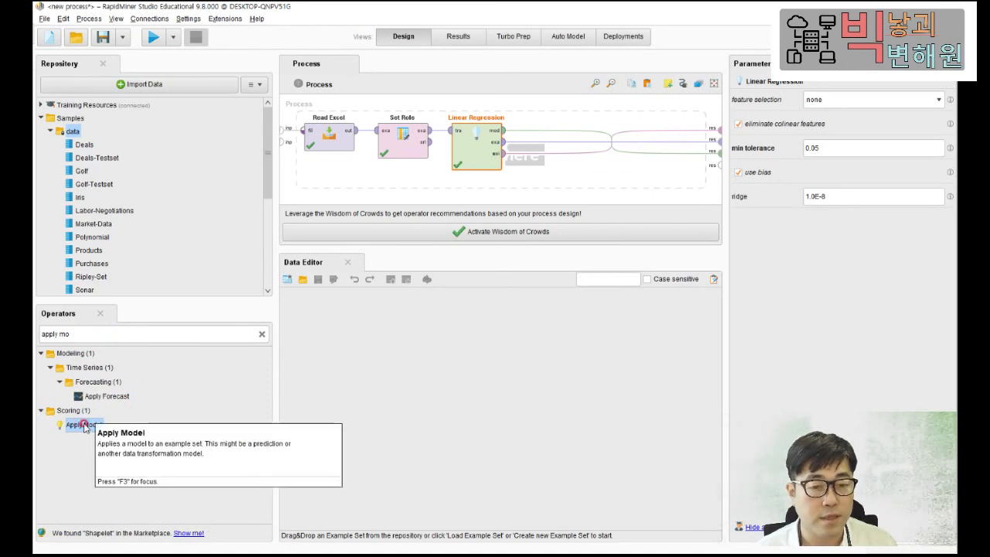
left_click_drag(83, 427, 595, 144)
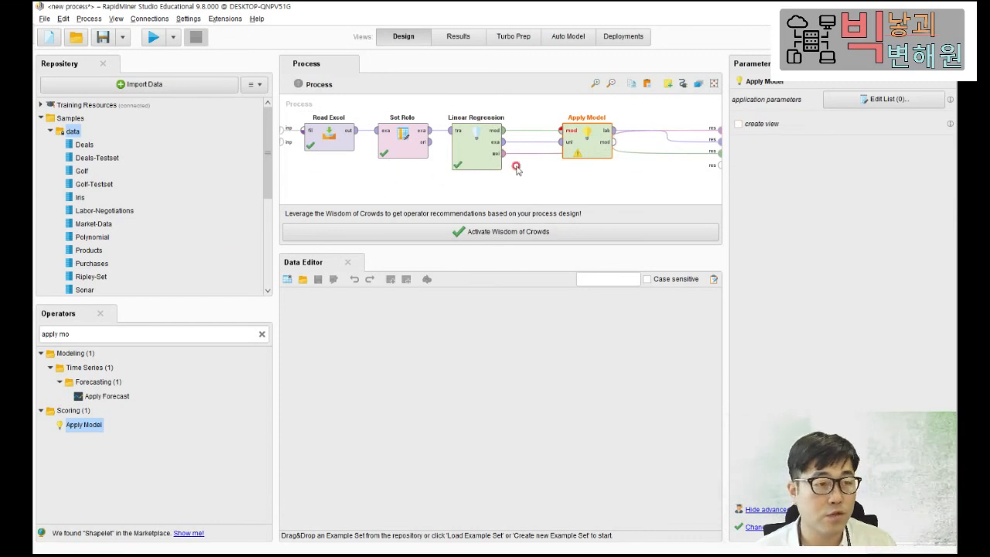
Step: Connect Linear Regression's mod output directly to Apply Model's mod input, undoing the inserted Multiply operator, and widen the process area
left_click(560, 130)
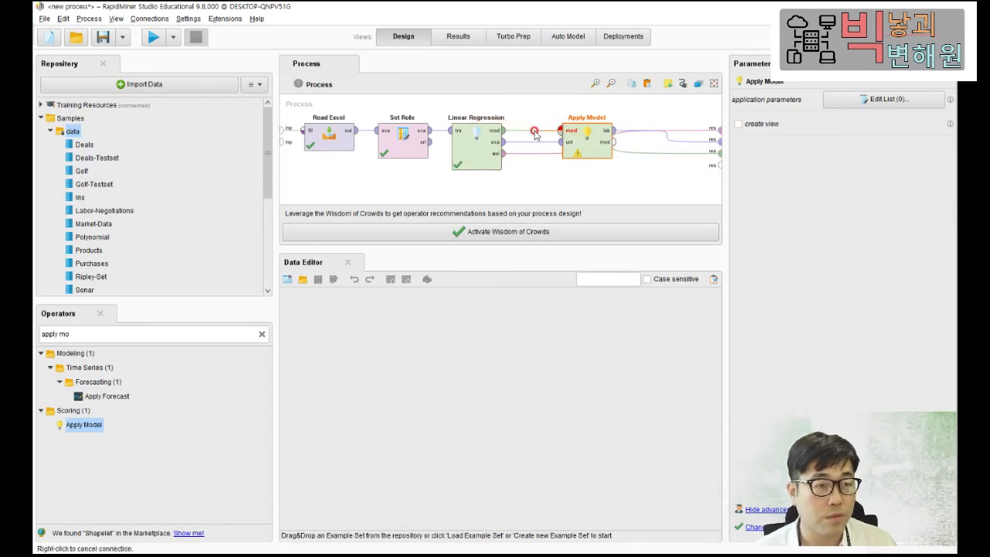
left_click(503, 130)
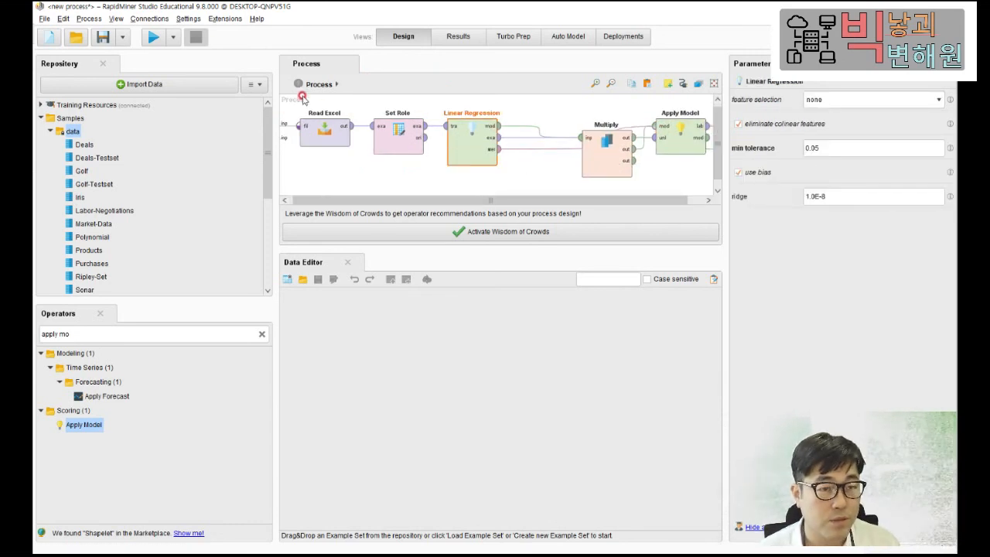
key("ctrl+z")
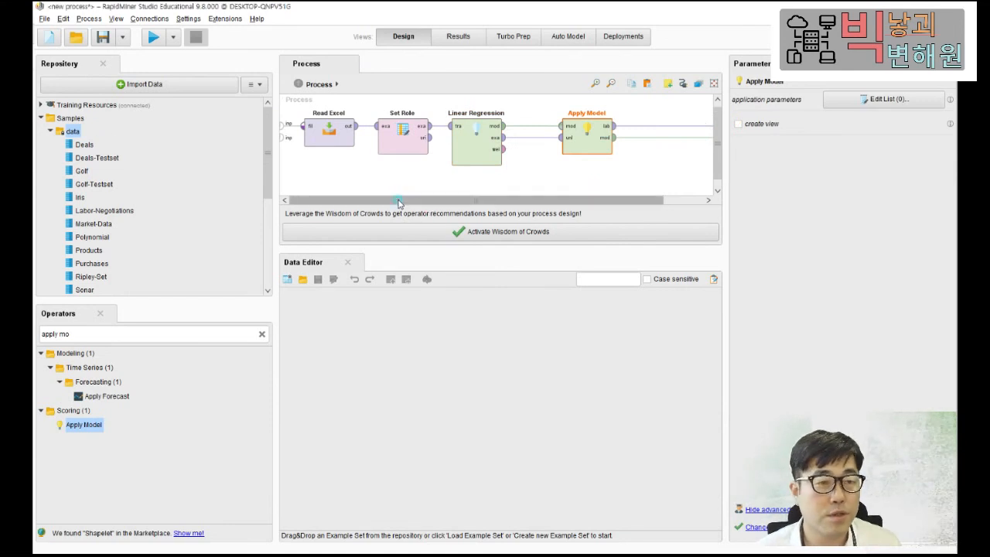
scroll(414, 202, "right", 1)
left_click_drag(412, 206, 425, 204)
left_click(737, 141)
left_click_drag(719, 142, 812, 142)
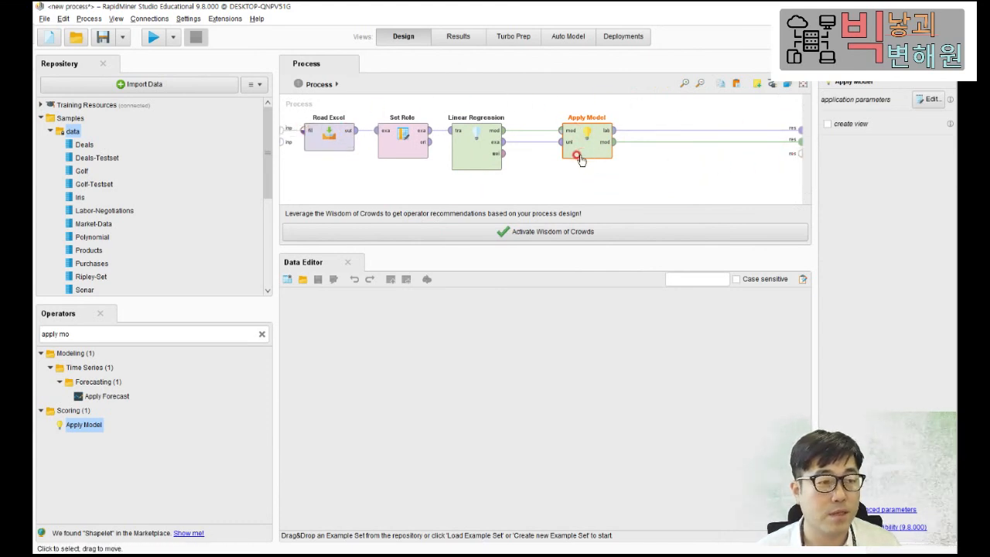
Step: Run the process and review the linear regression coefficients alongside the Apply Model example set
left_click(154, 37)
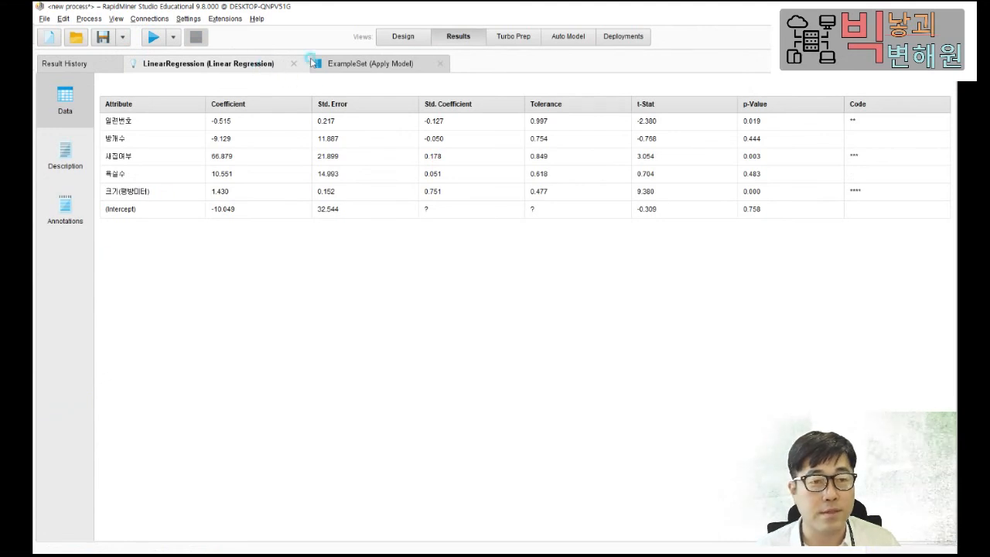
left_click(372, 63)
left_click(235, 62)
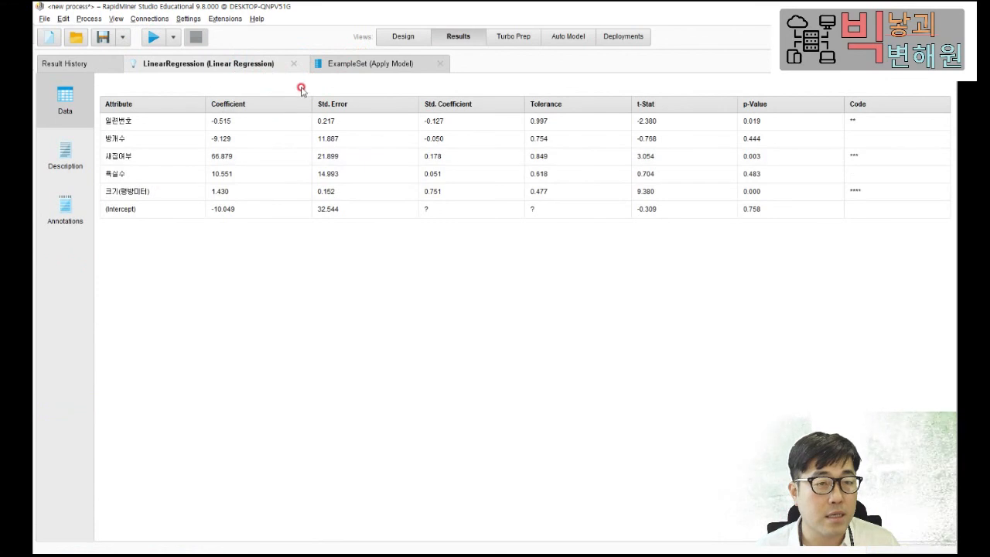
left_click(347, 70)
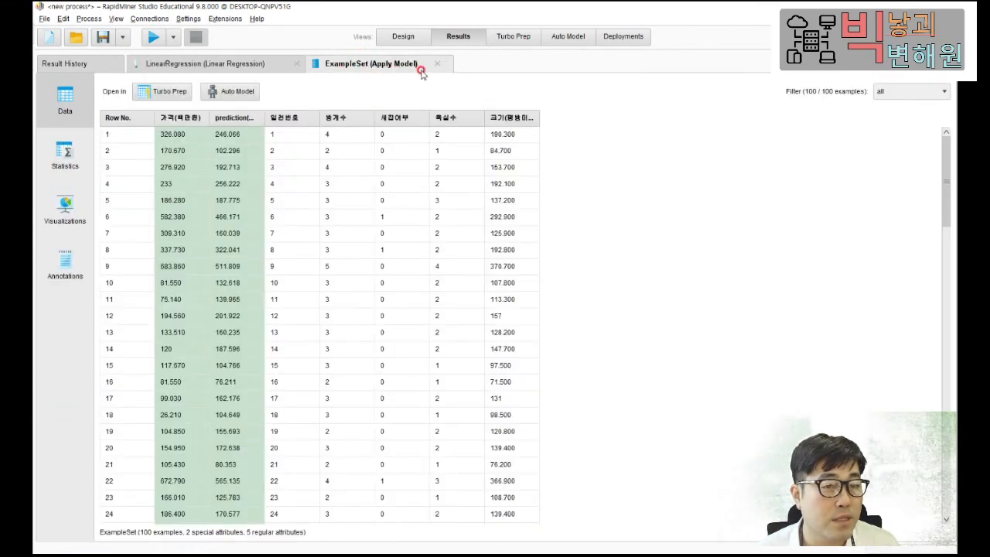
Step: Sort the Apply Model example set by predicted price in descending order and widen the prediction column to show its full name
left_click(233, 120)
left_click(227, 126)
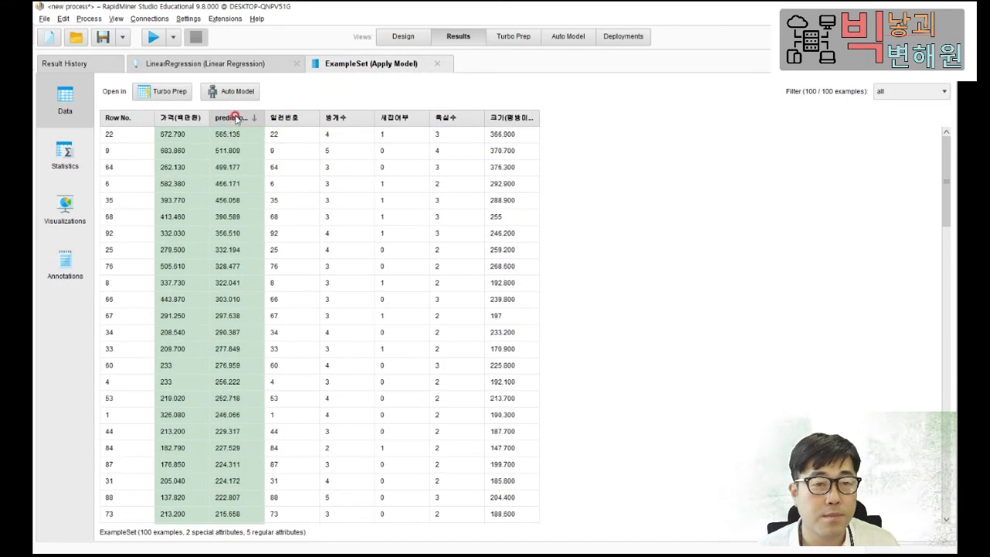
left_click_drag(263, 117, 330, 113)
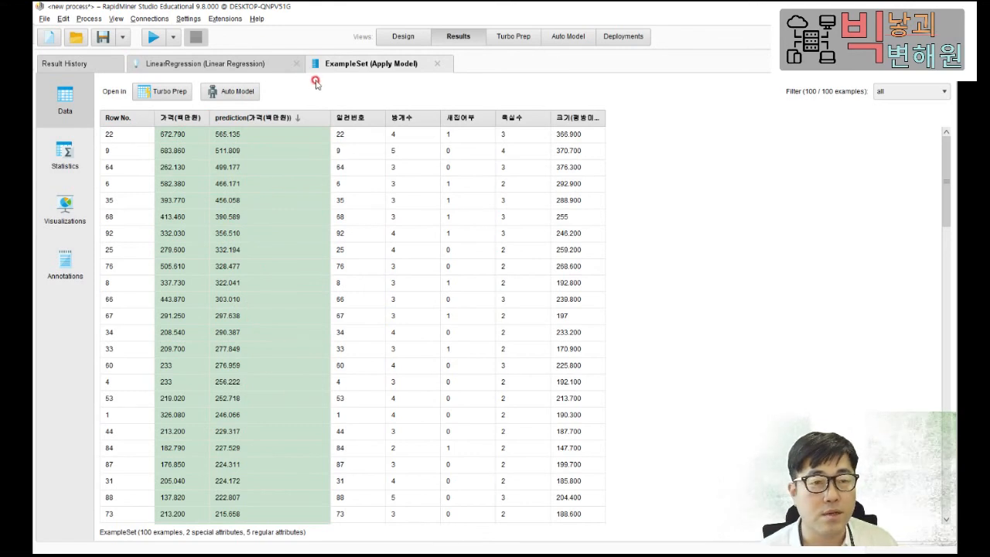
Step: Return to the process design, search the operators for "perfor" and look through the matching validation and performance groups
left_click(403, 38)
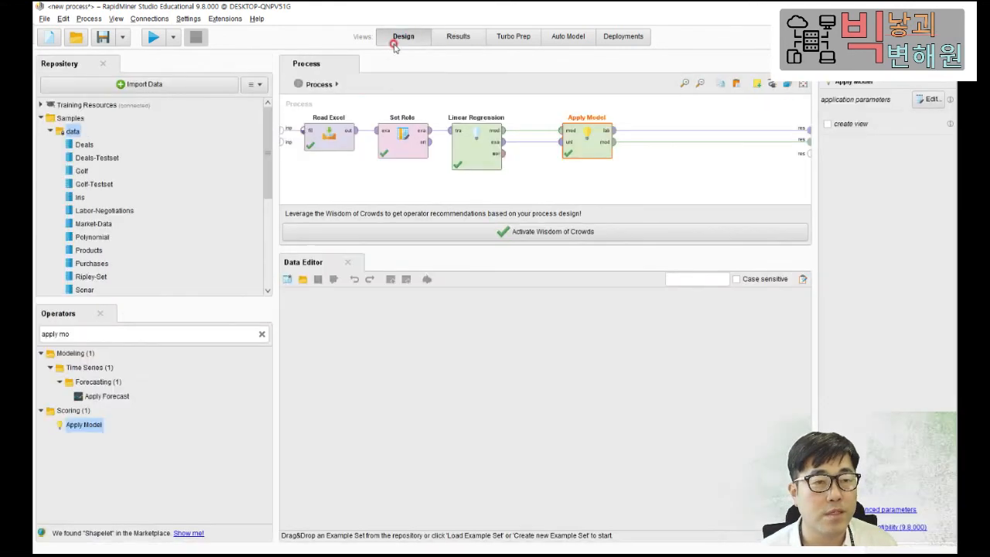
left_click(97, 332)
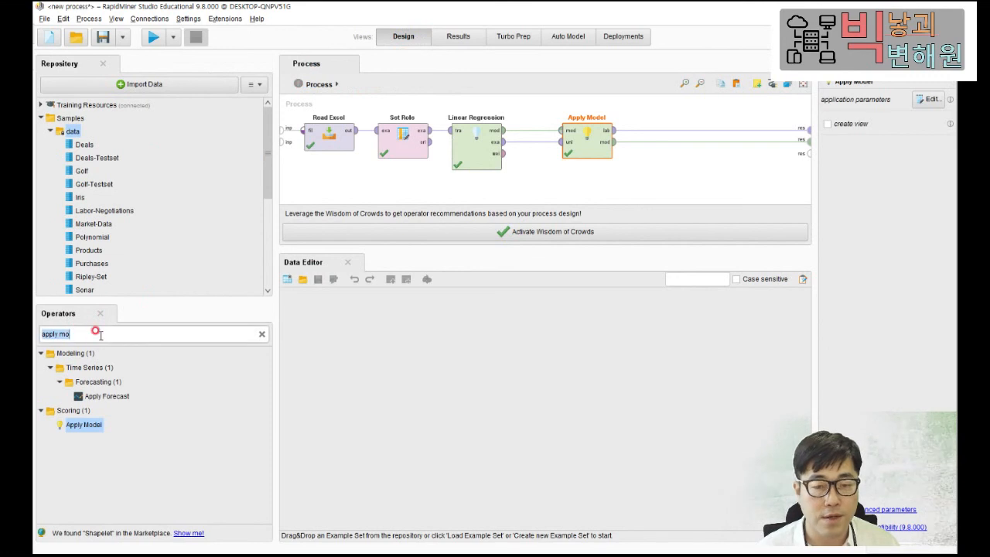
type("fo")
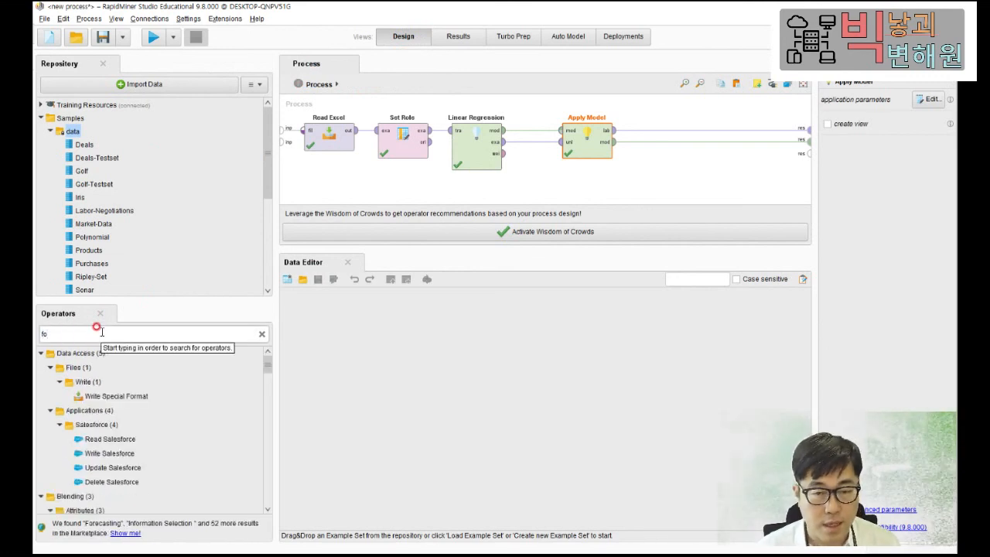
key("BackSpace")
key("BackSpace")
type("perfor")
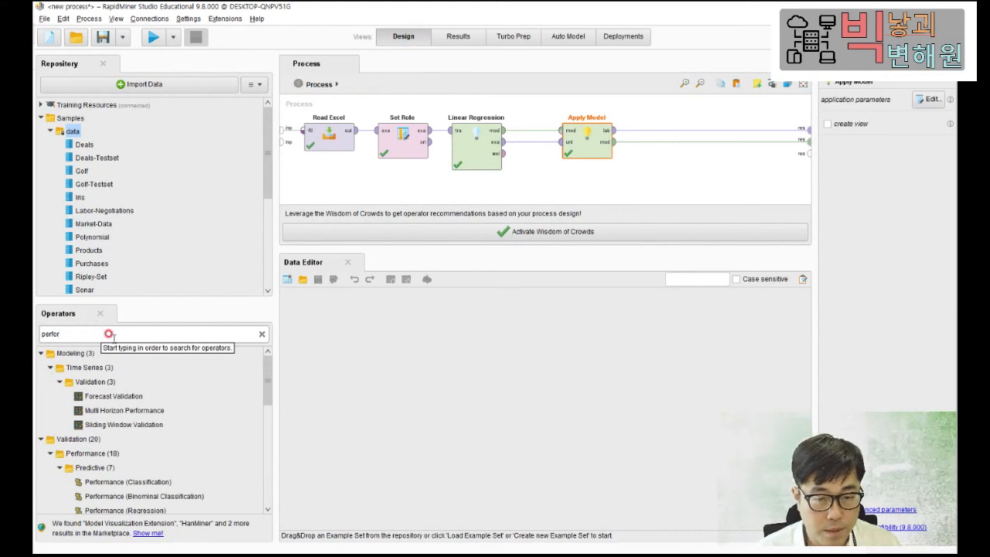
double_click(92, 454)
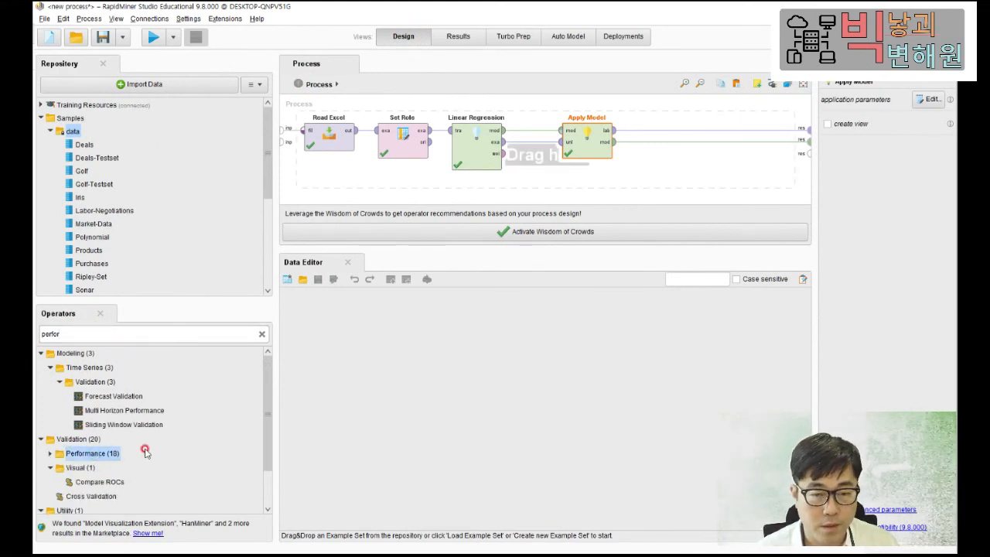
left_click_drag(263, 459, 272, 507)
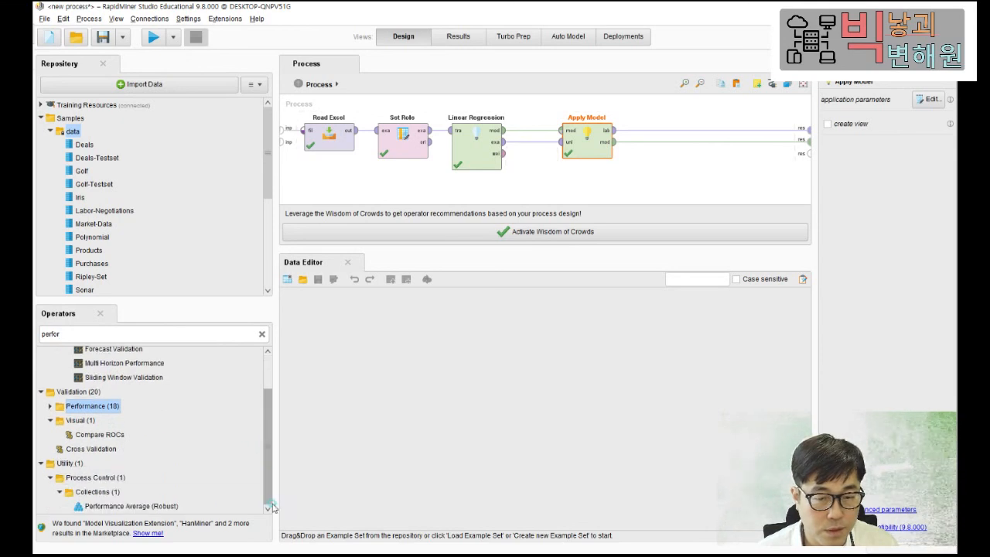
scroll(272, 492, "up", 2)
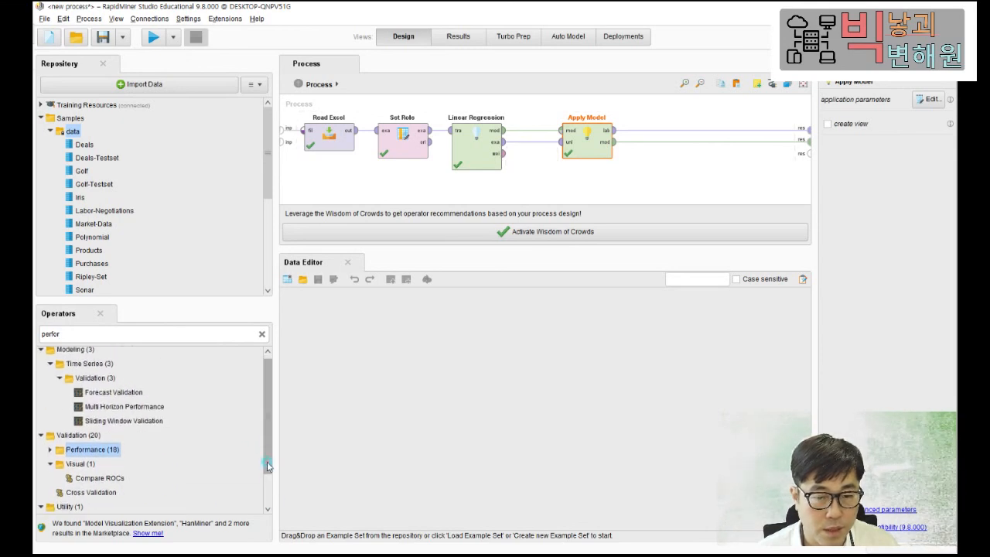
Step: Search the operators for "performance" and add the Performance (Regression) operator to the process after Apply Model
double_click(80, 331)
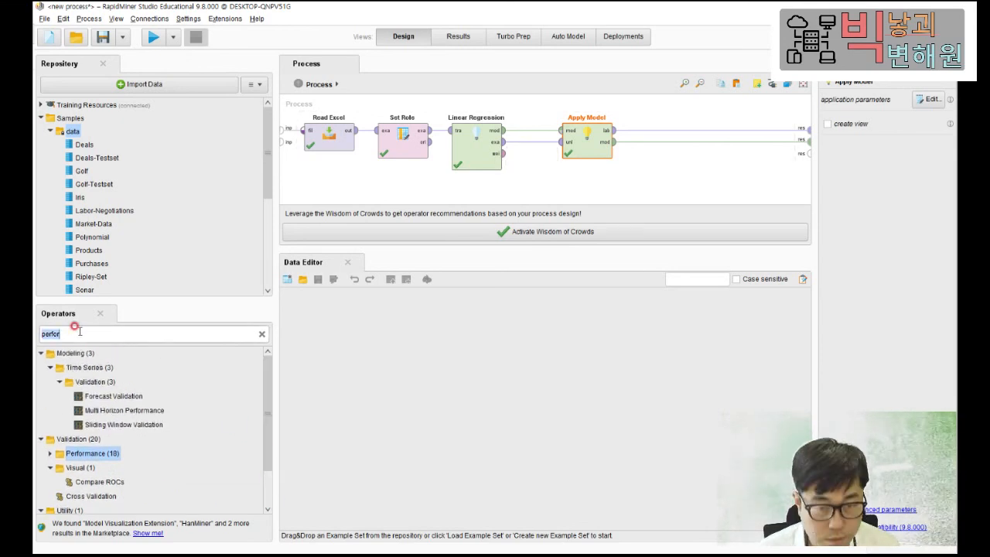
type("mance")
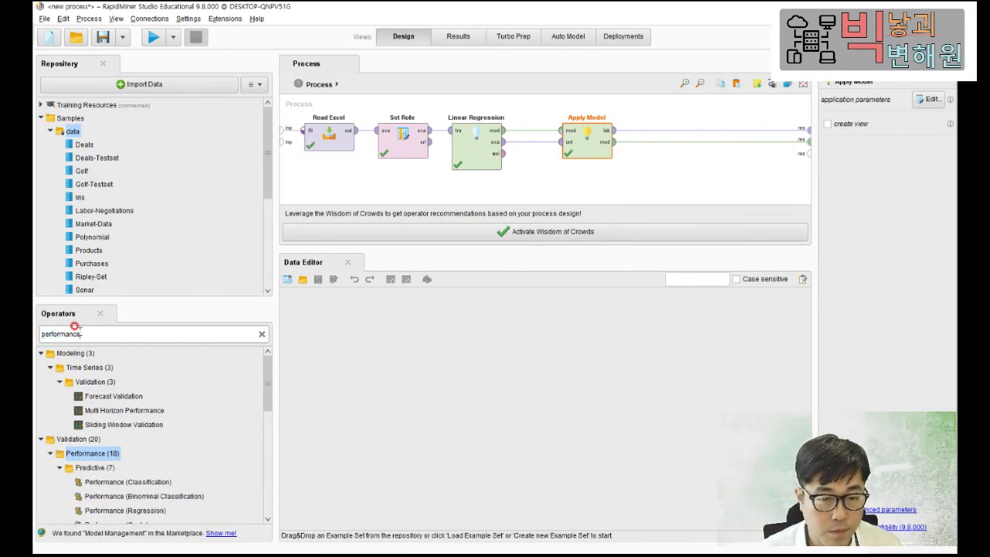
left_click(95, 453)
double_click(92, 454)
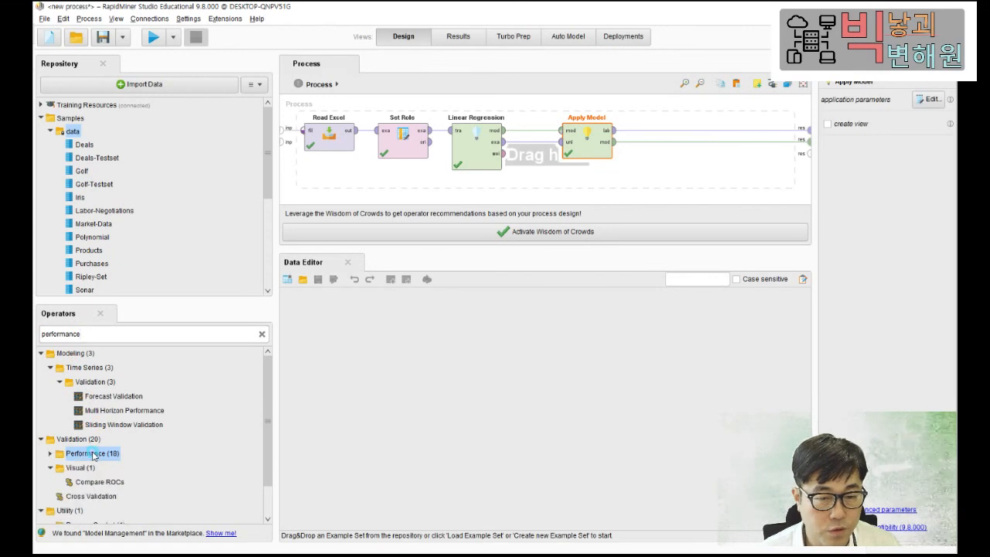
double_click(92, 454)
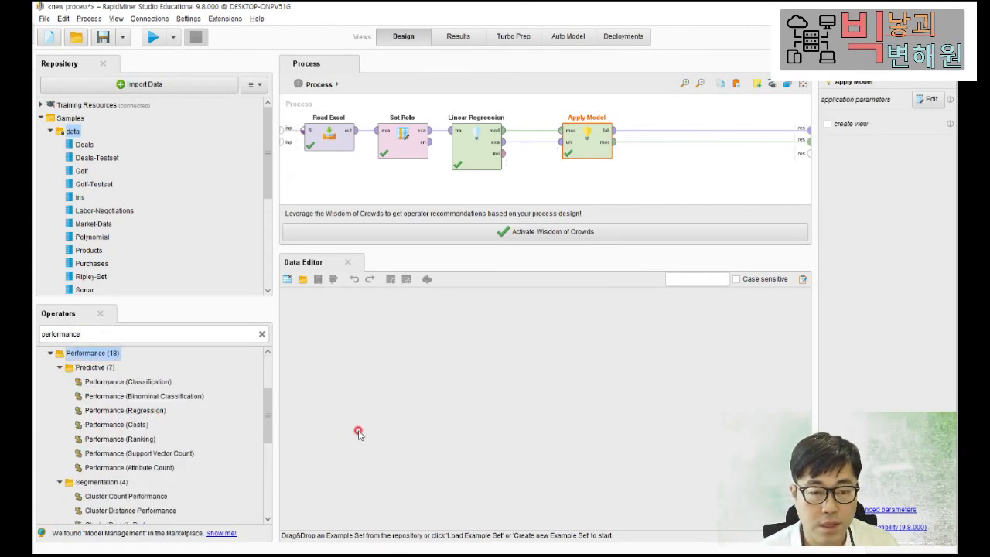
left_click(149, 412)
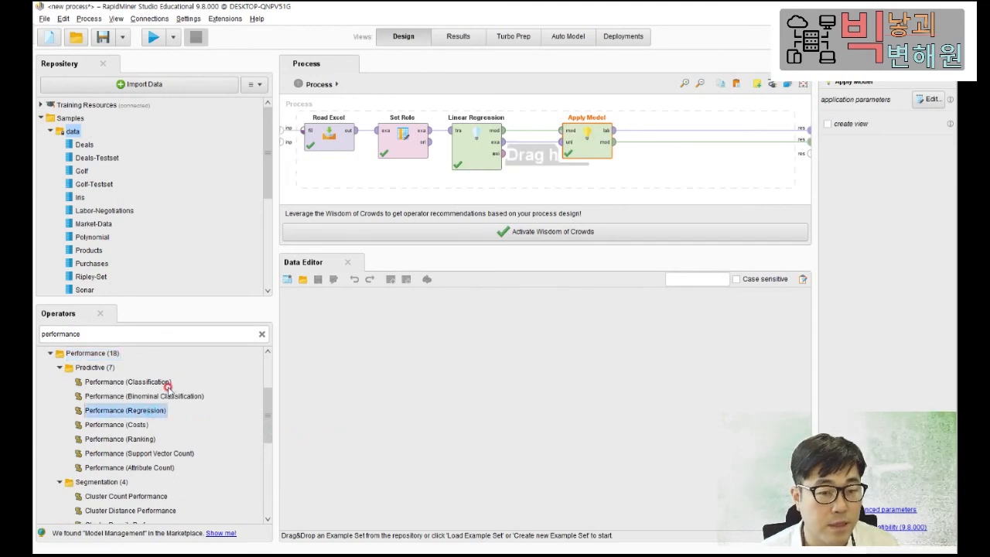
left_click_drag(139, 413, 650, 143)
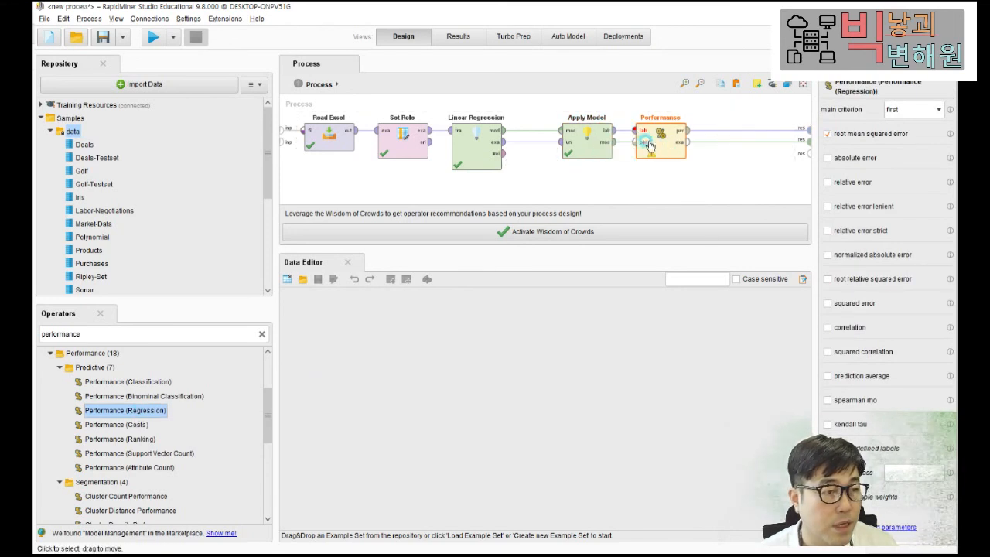
Step: Connect Apply Model's lab output to Performance's lab input and route Performance's exa output to a process result port
left_click(611, 130)
left_click(638, 131)
left_click(614, 144)
left_click(634, 142)
left_click(647, 150)
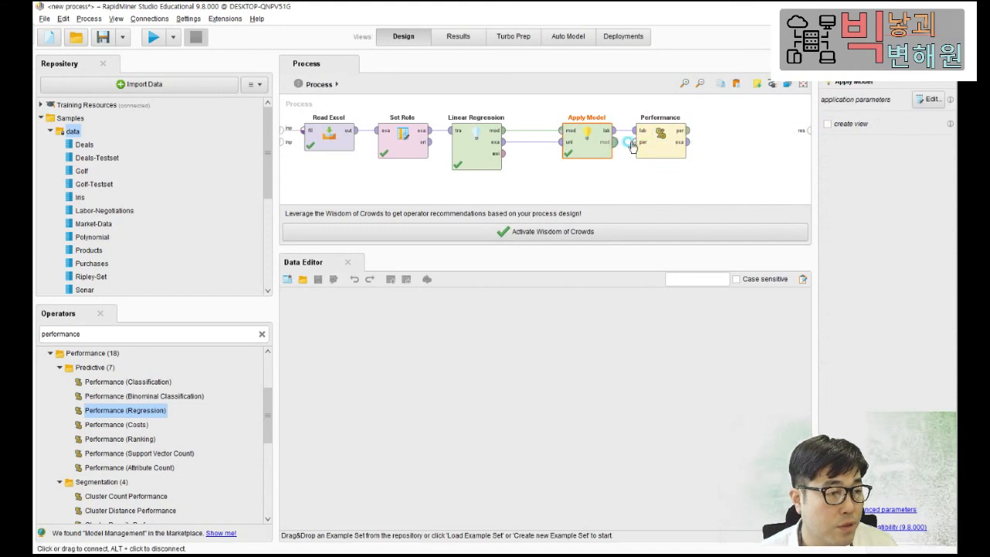
left_click(663, 146)
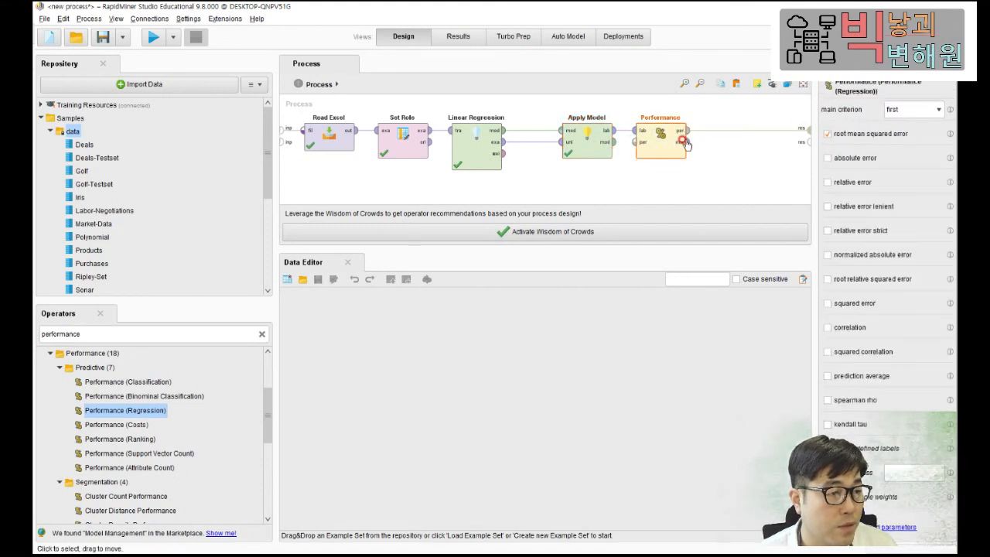
left_click_drag(691, 144, 805, 140)
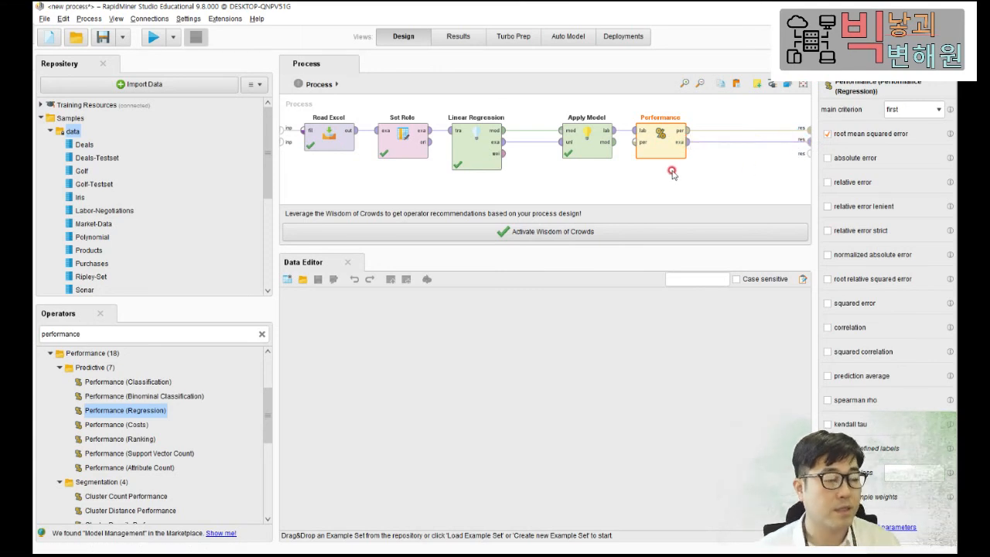
Step: Try to connect Apply Model's mod output to Performance's per input
left_click(601, 147)
left_click(637, 147)
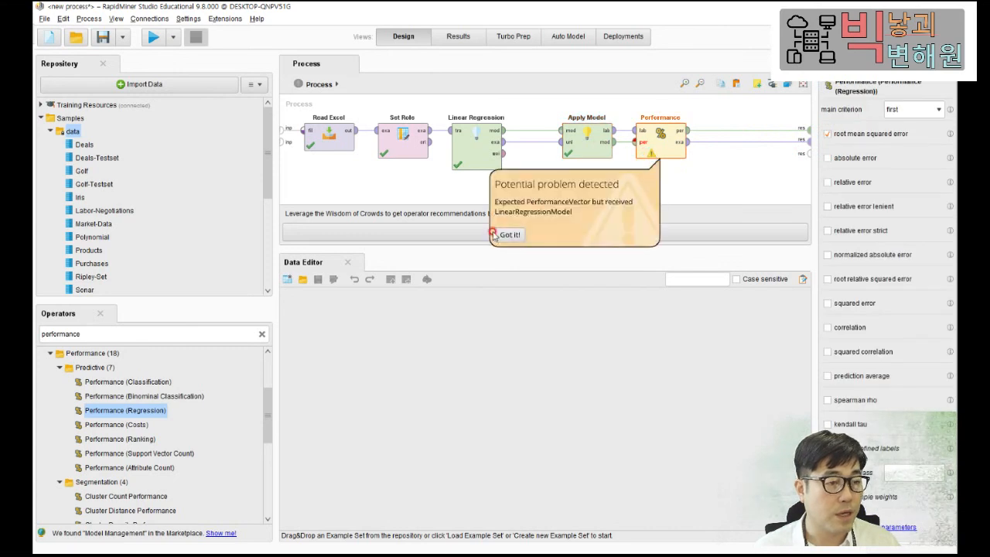
left_click(495, 235)
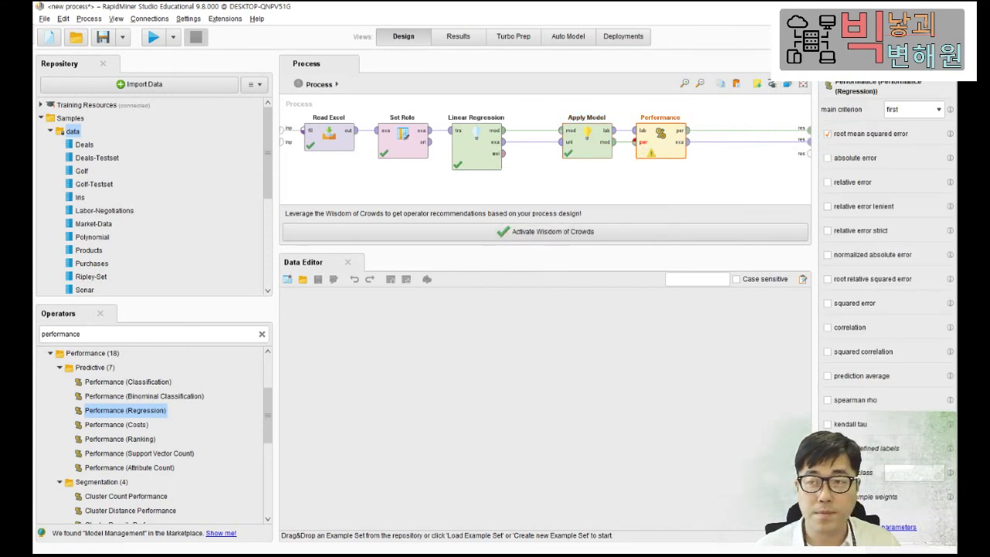
Step: Set the Performance operator's main criterion to correlation, enable the correlation measure and disable root mean squared error
left_click(833, 181)
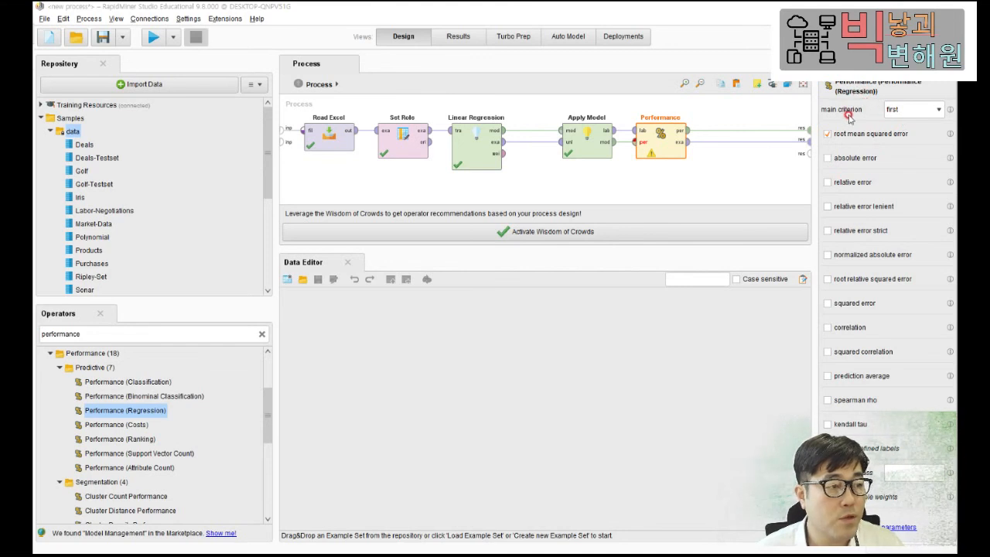
left_click(937, 112)
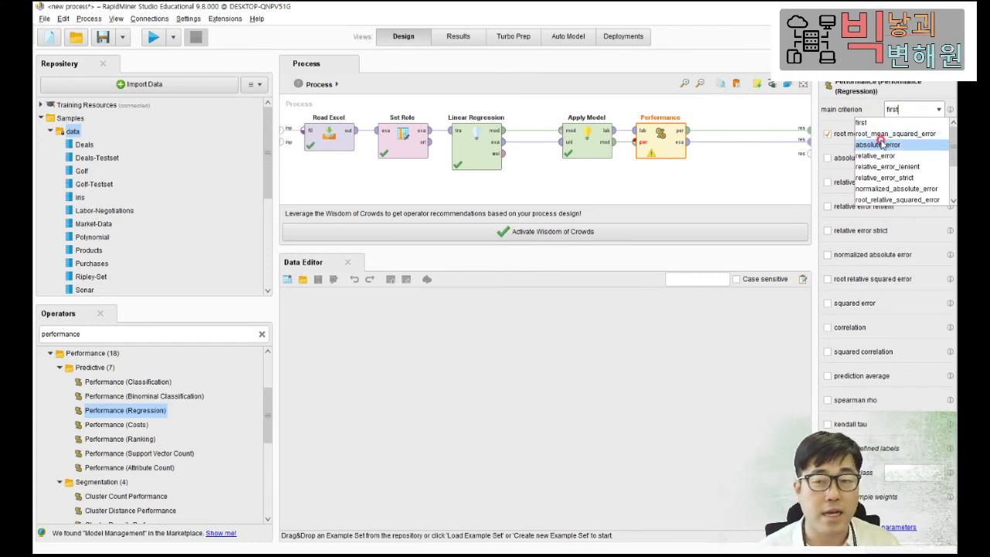
scroll(886, 155, "down", 1)
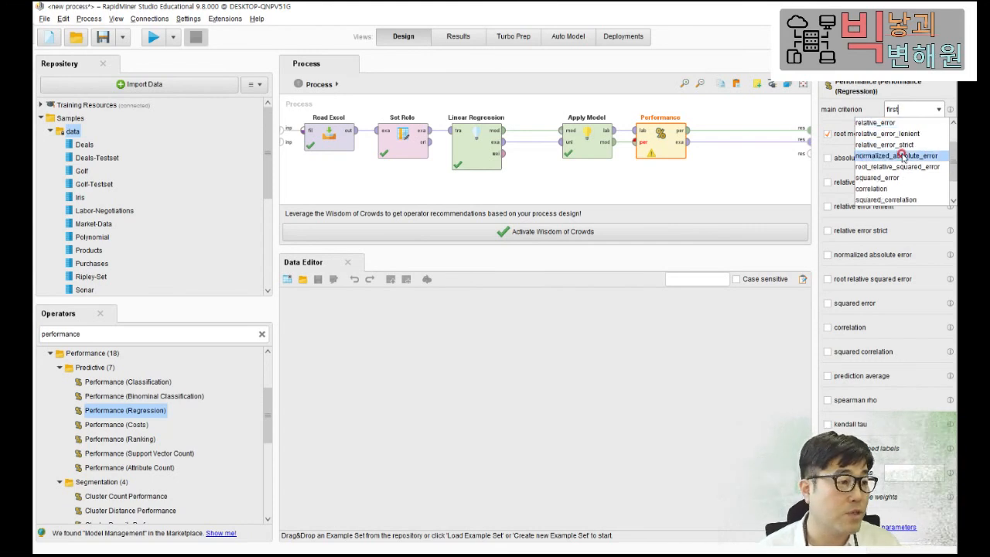
left_click(888, 190)
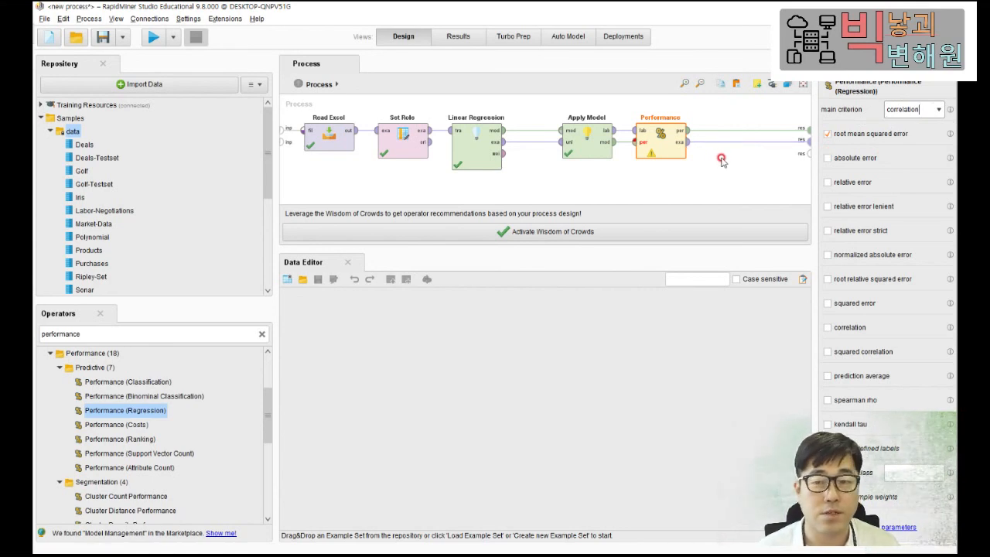
left_click(838, 376)
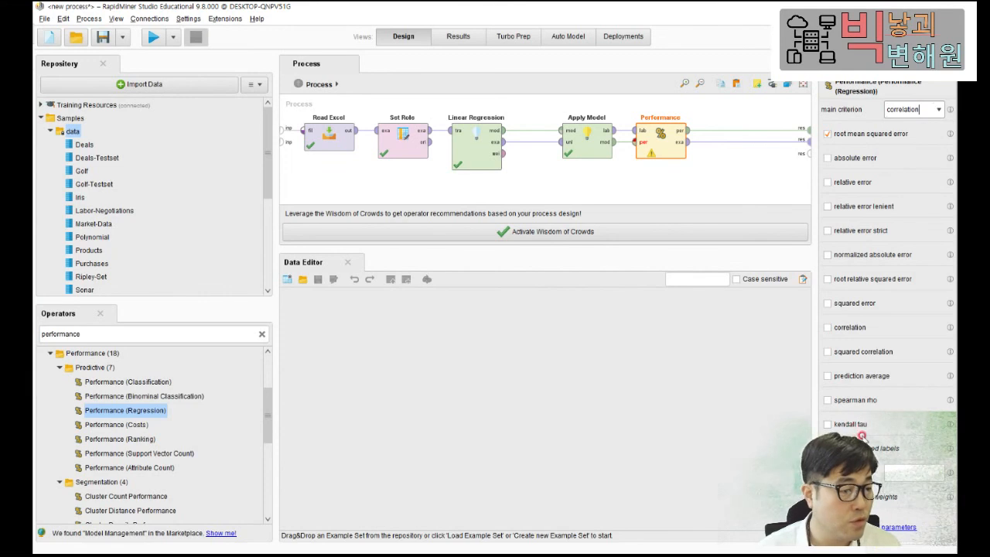
left_click(828, 328)
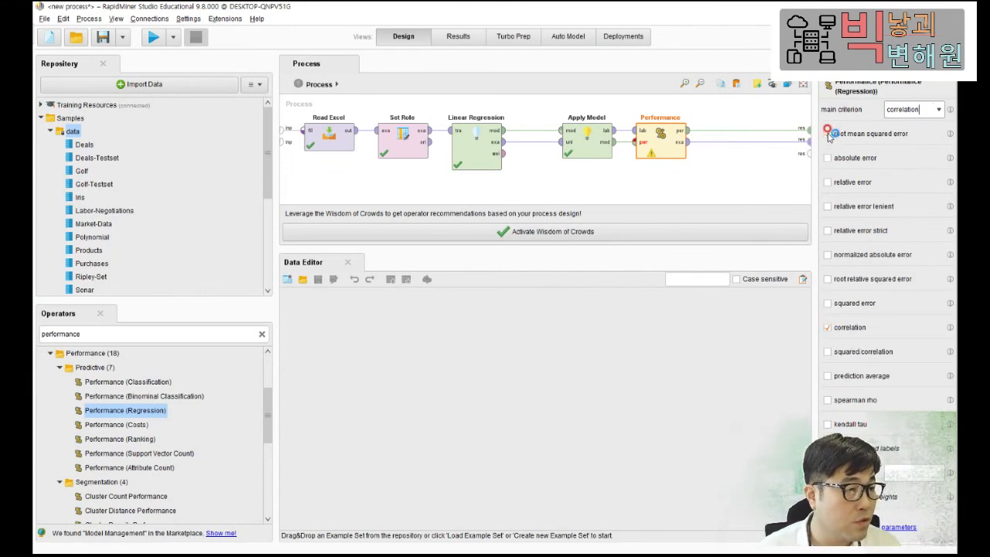
left_click(828, 134)
left_click(719, 390)
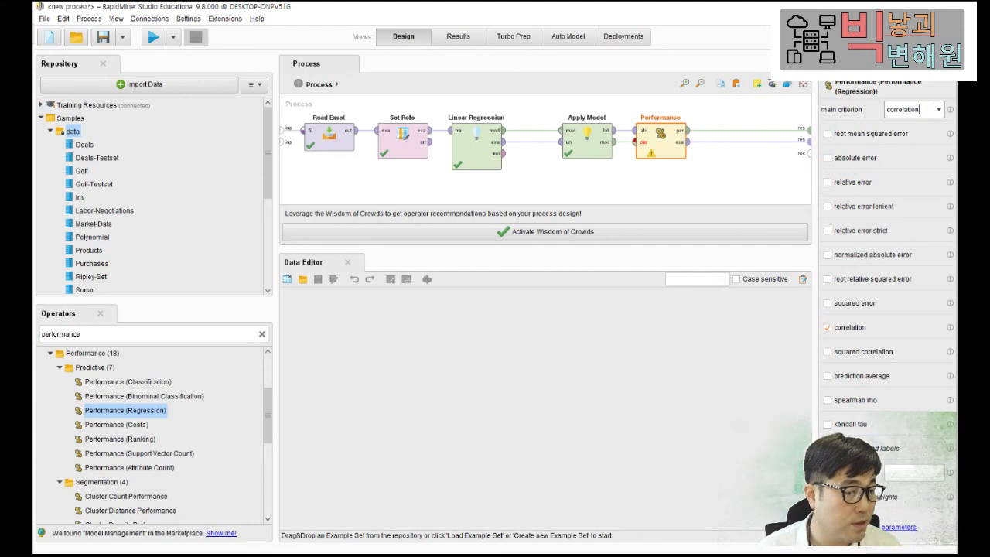
left_click(586, 401)
left_click(891, 472)
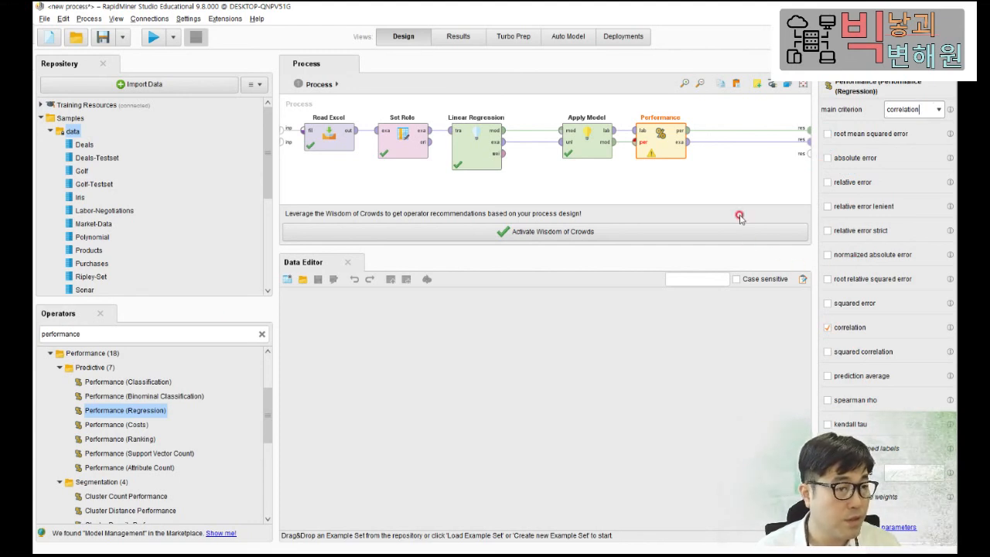
Step: Run the process and review the Performance vector's correlation alongside the Apply Model example set
left_click(151, 39)
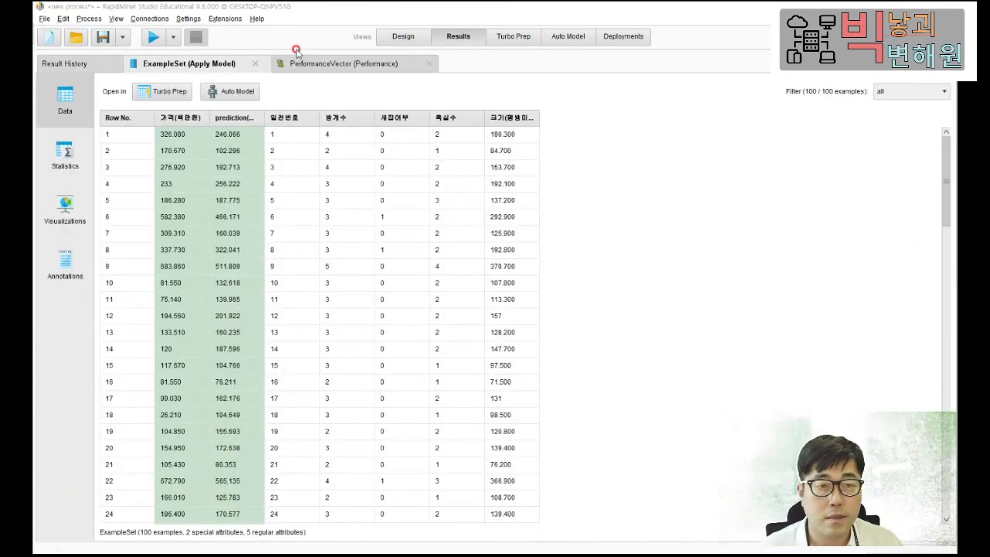
left_click(307, 69)
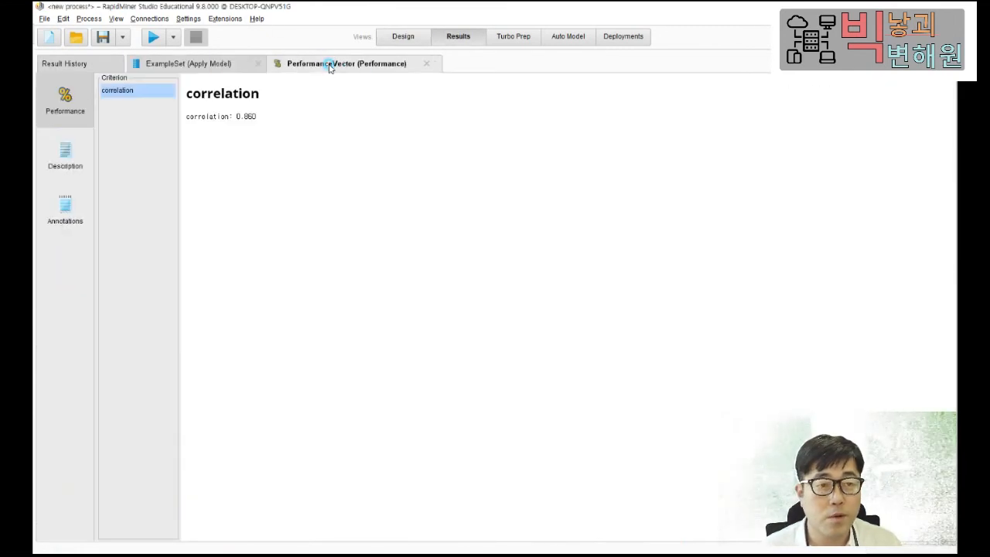
left_click(210, 70)
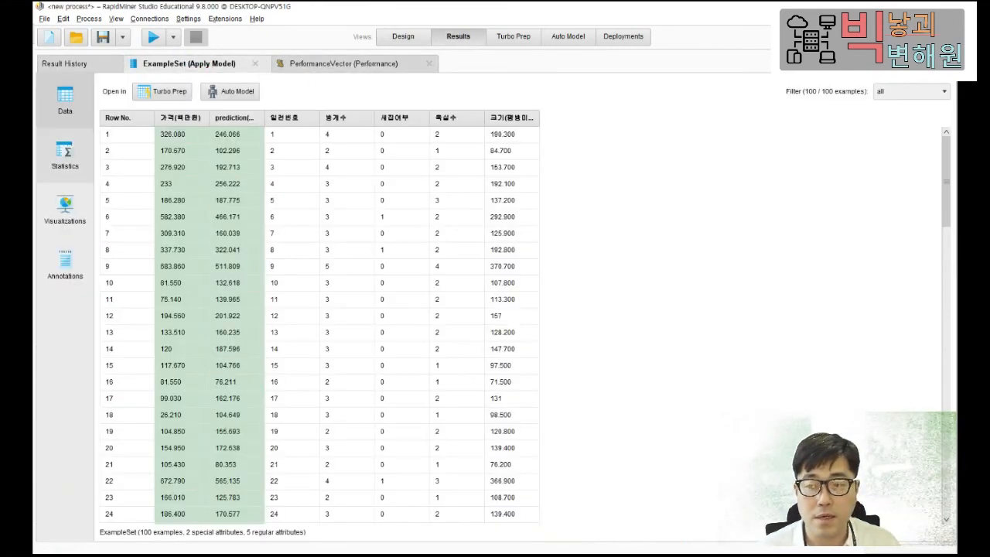
left_click(325, 65)
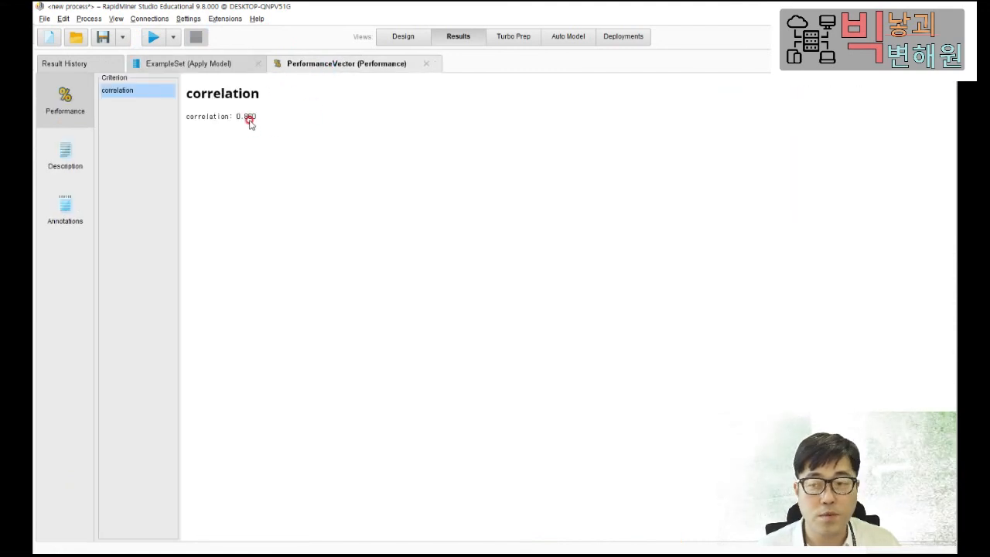
left_click_drag(229, 123, 258, 124)
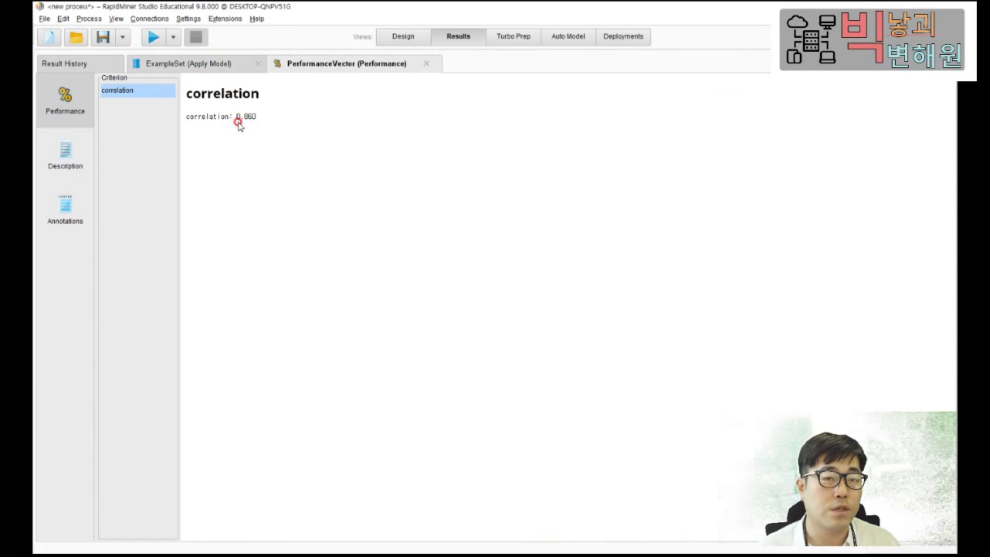
left_click(253, 122)
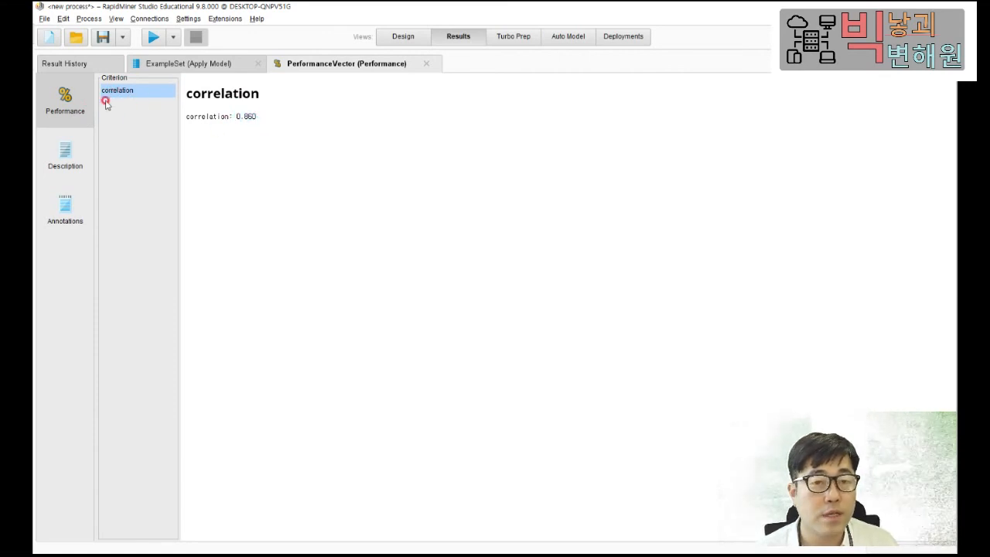
Step: Enable root mean squared error and absolute error on the Performance operator, rerun the process and show its performance vector
left_click(403, 35)
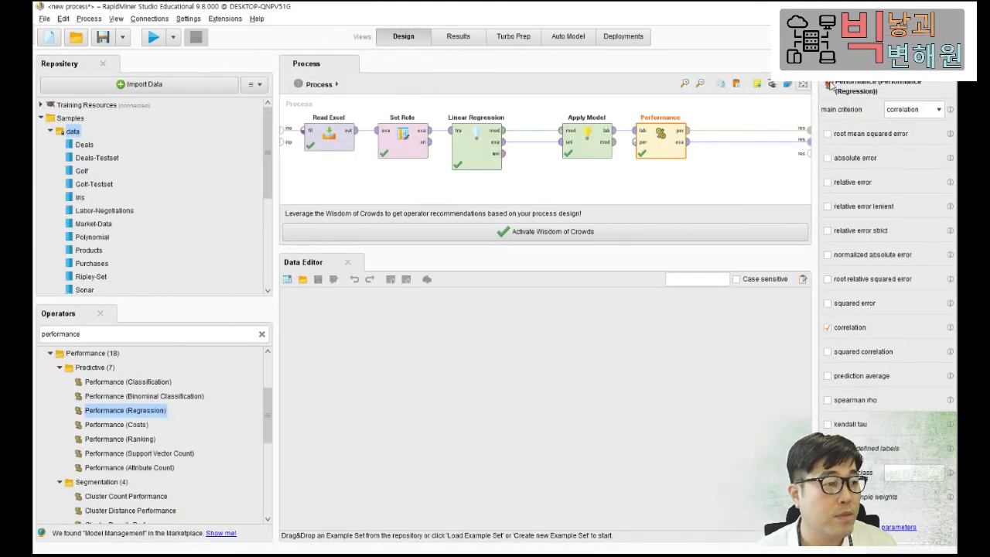
left_click(829, 133)
left_click(827, 158)
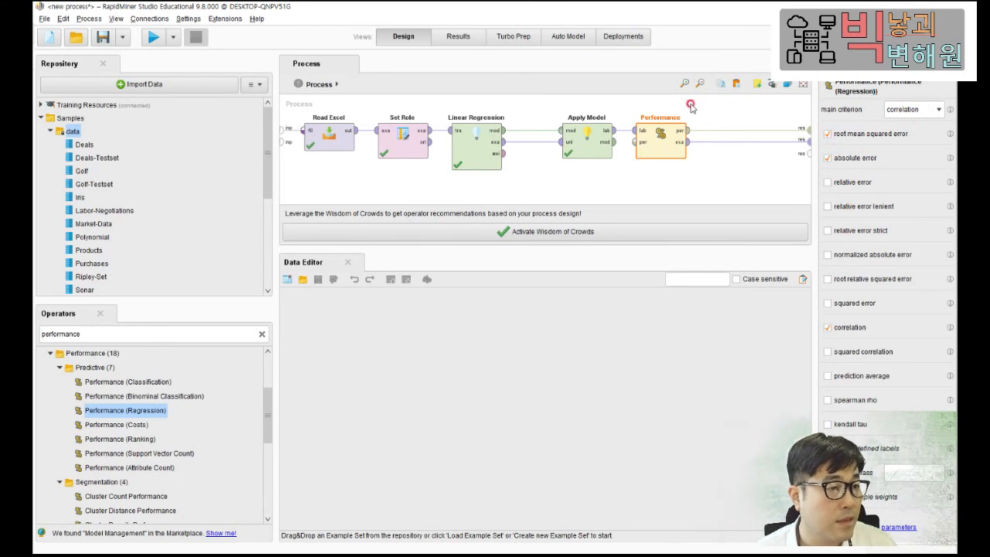
left_click(153, 37)
left_click(339, 62)
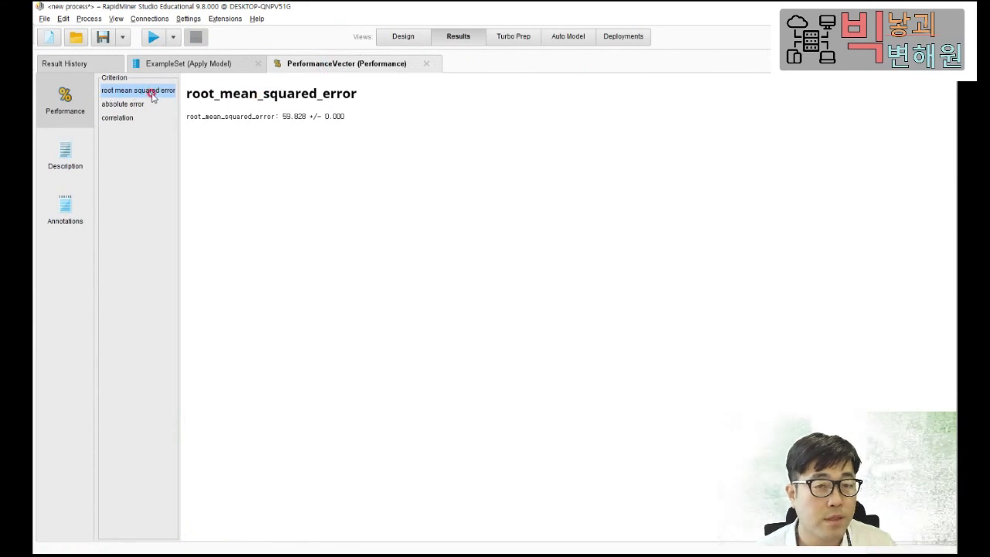
Step: Examine the root mean squared error, absolute error and correlation criteria individually and in the performance vector's text description
left_click(124, 106)
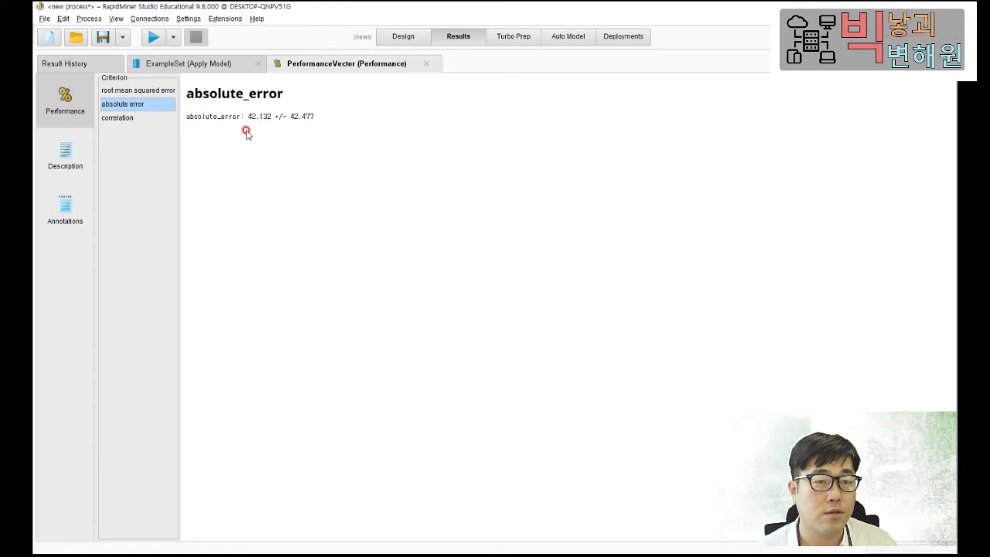
left_click(137, 90)
left_click(132, 105)
left_click(124, 119)
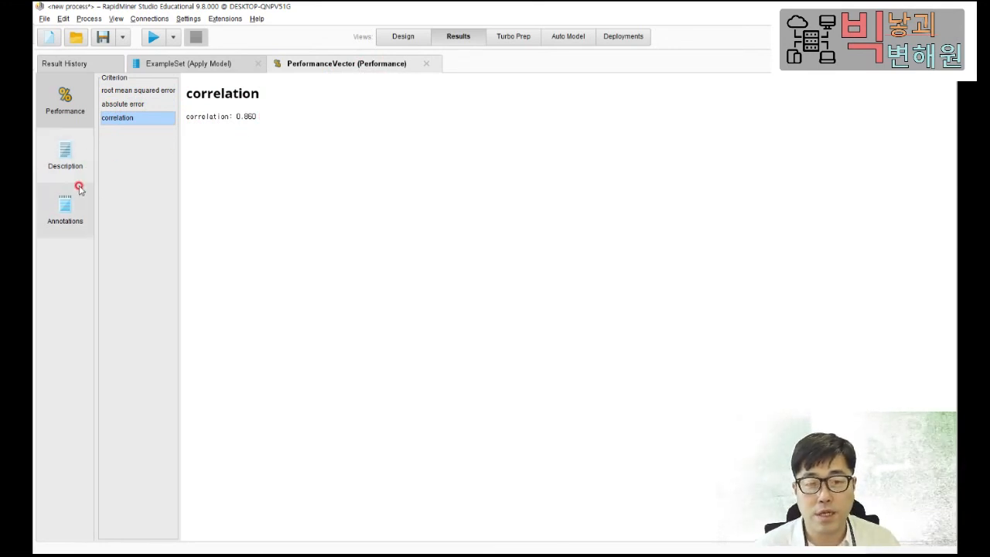
left_click(68, 149)
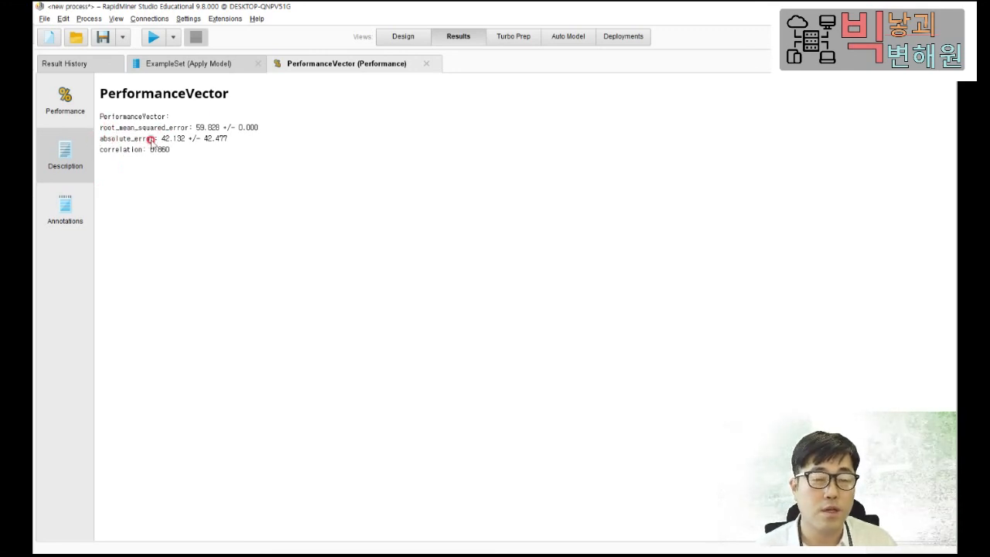
left_click_drag(99, 149, 176, 155)
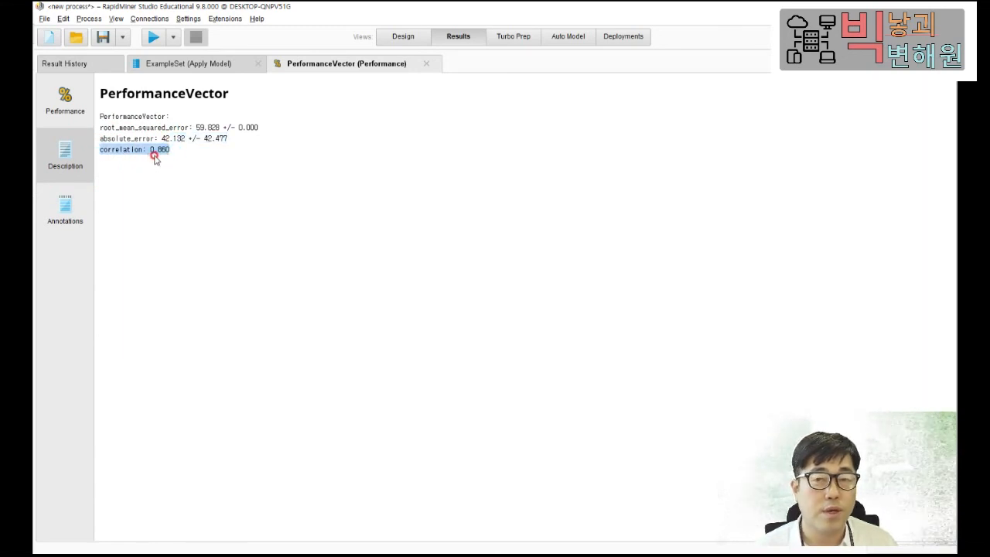
left_click(240, 150)
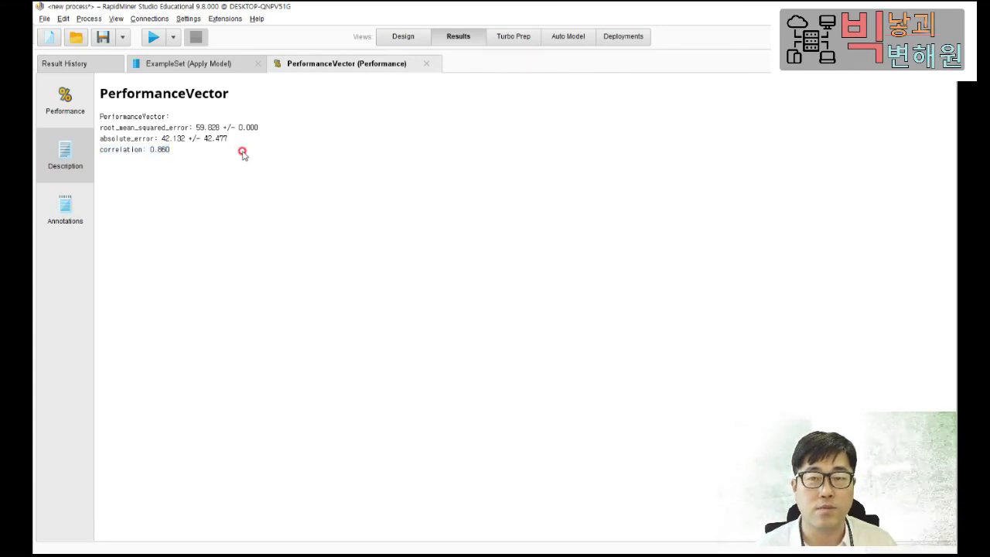